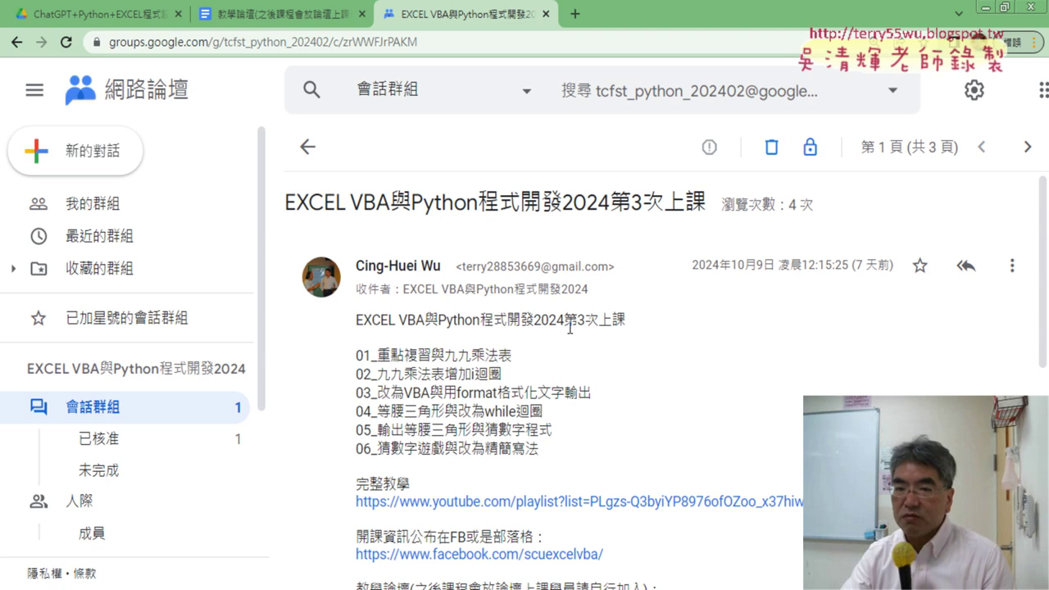
Highlight 第3次上課 in the opening line of the 'EXCEL VBA與Python程式開發2024' post
left_click_drag(564, 320, 624, 319)
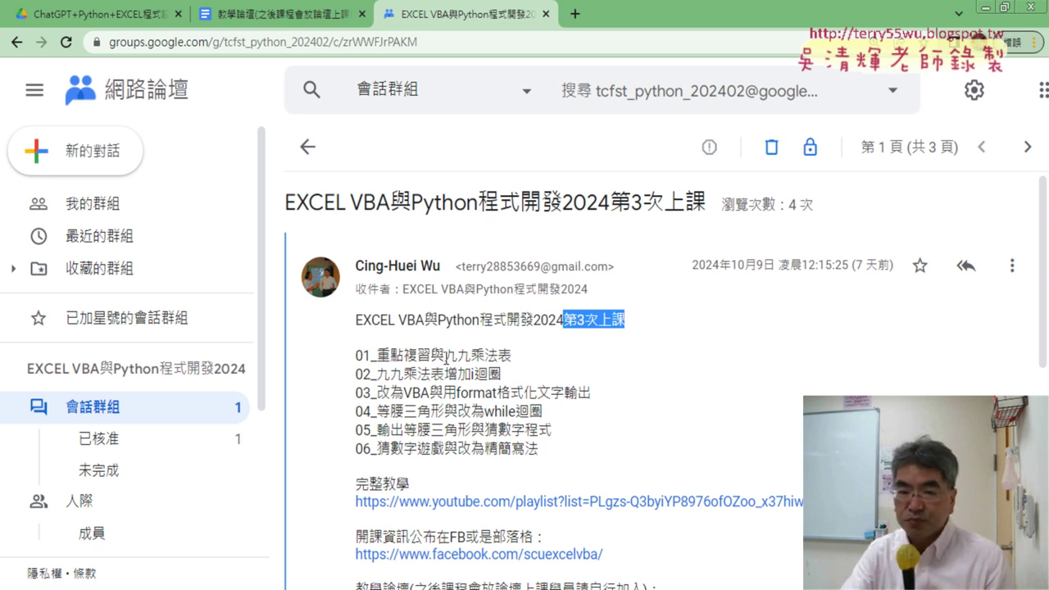
Highlight 九九乘法表 on list line 01 of the lesson post
left_click_drag(443, 356, 512, 356)
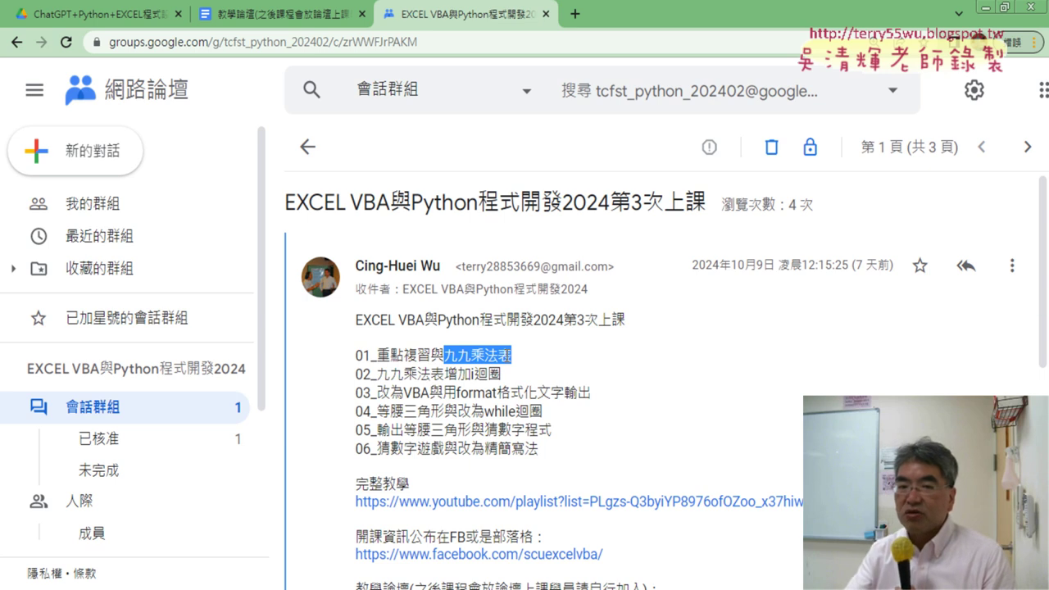
Highlight 增加i迴圈 on list line 02 of the lesson post
left_click_drag(444, 375, 499, 377)
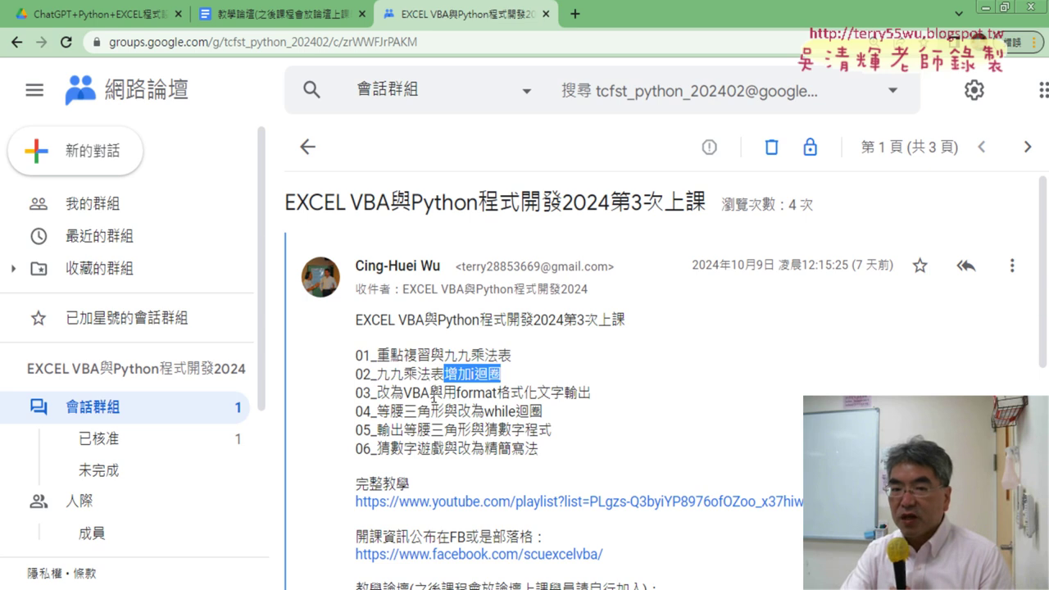
Highlight 改為VBA on list line 03 of the lesson post
left_click_drag(430, 394, 377, 394)
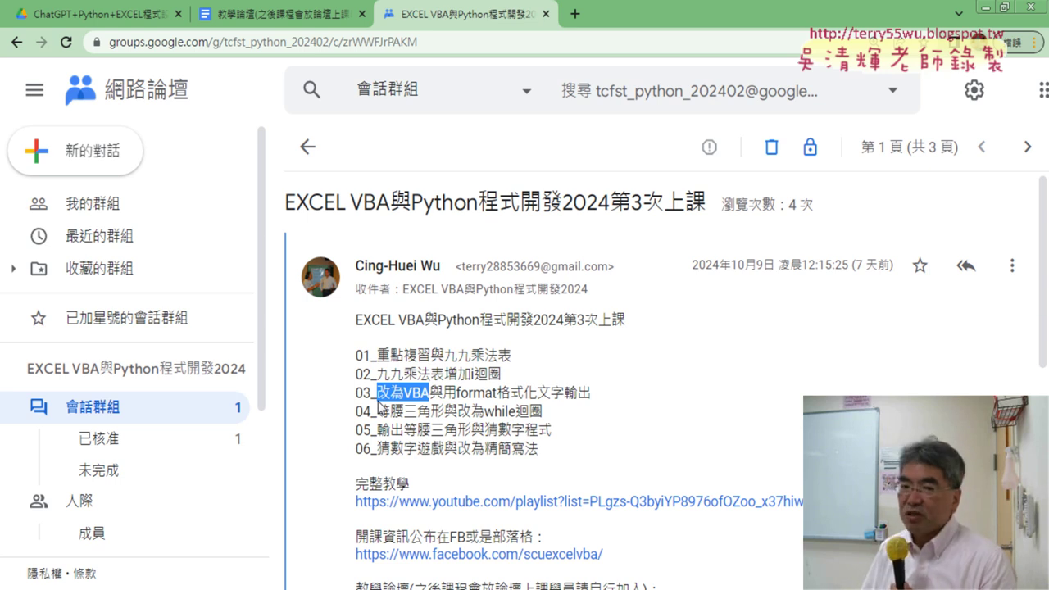
Highlight 九九乘法表 on list line 01 once more
left_click_drag(443, 355, 511, 355)
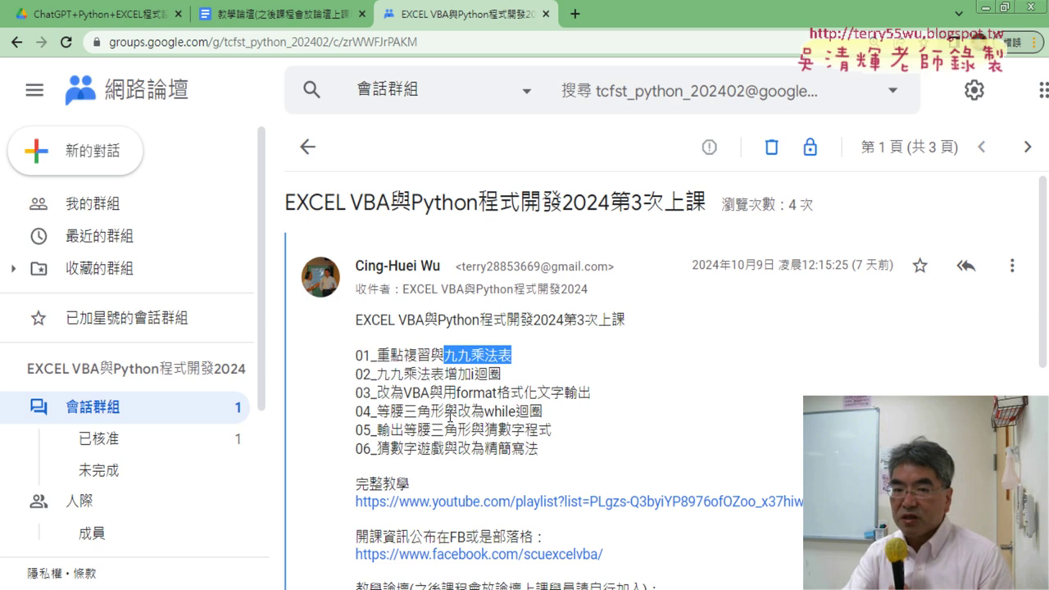
Highlight 等腰三角形 on list line 04 of the lesson post
left_click_drag(443, 411, 377, 411)
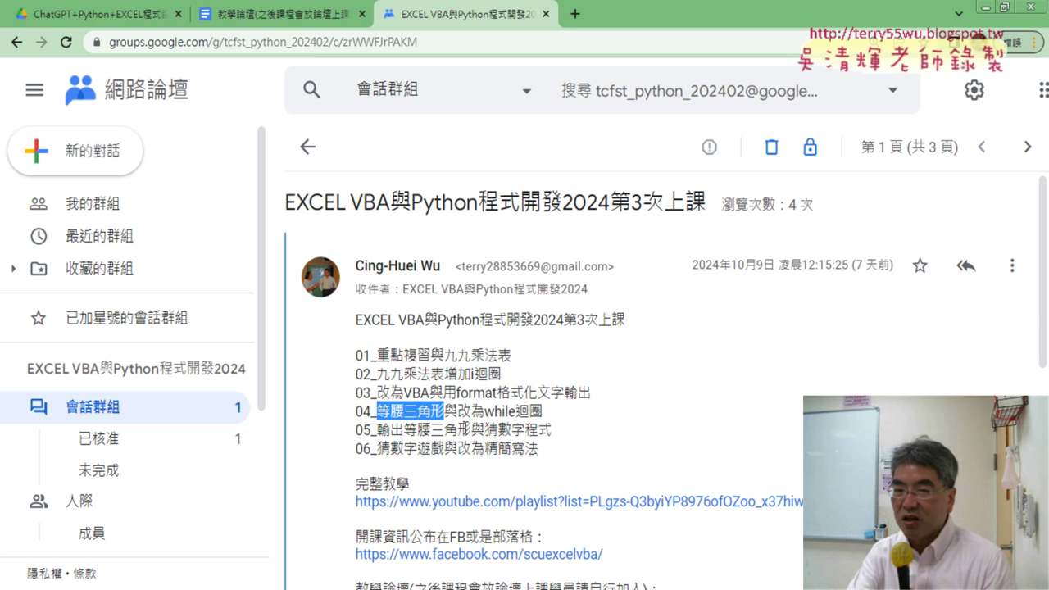
Highlight 改為while迴圈 on list line 04 of the lesson post
left_click_drag(459, 412, 548, 421)
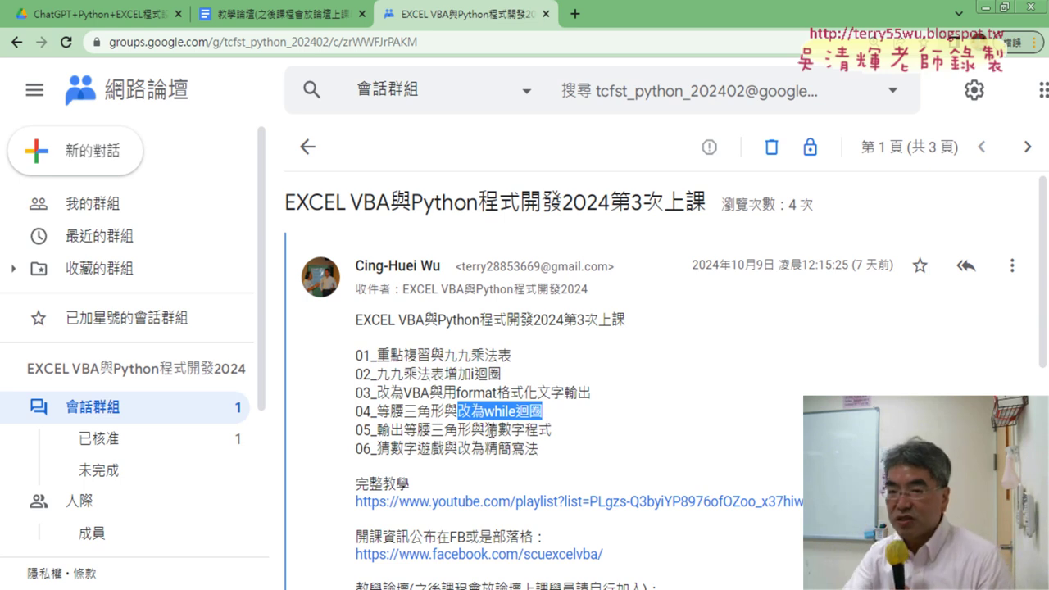
Reselect on line 04 so only the words while迴圈 are highlighted
left_click_drag(486, 429, 552, 432)
left_click_drag(484, 412, 543, 412)
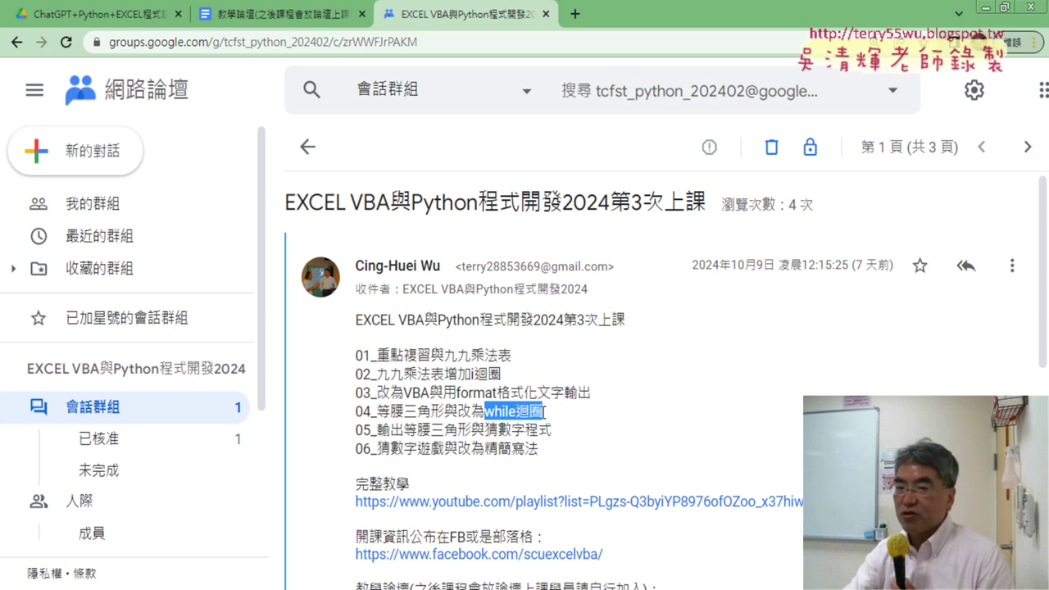
Clear the old highlight and highlight 猜數字程式 on list line 05
left_click(489, 431)
left_click_drag(486, 429, 551, 429)
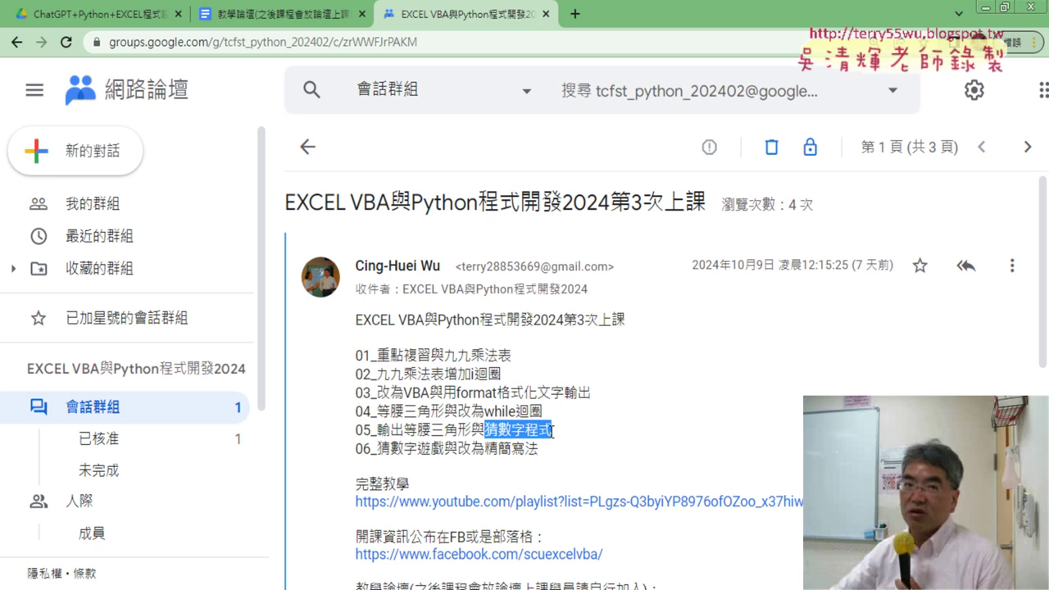
In Google Drive, open the 03_迴圈資料結構與自訂函數 document from the _雲端白板 folder
left_click(133, 22)
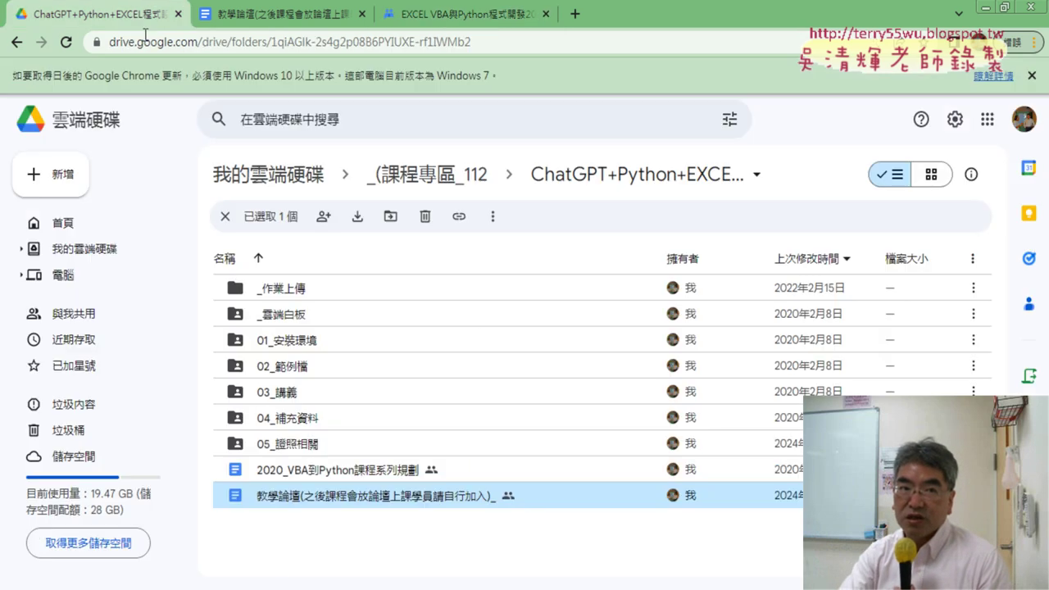
left_click(338, 316)
double_click(339, 316)
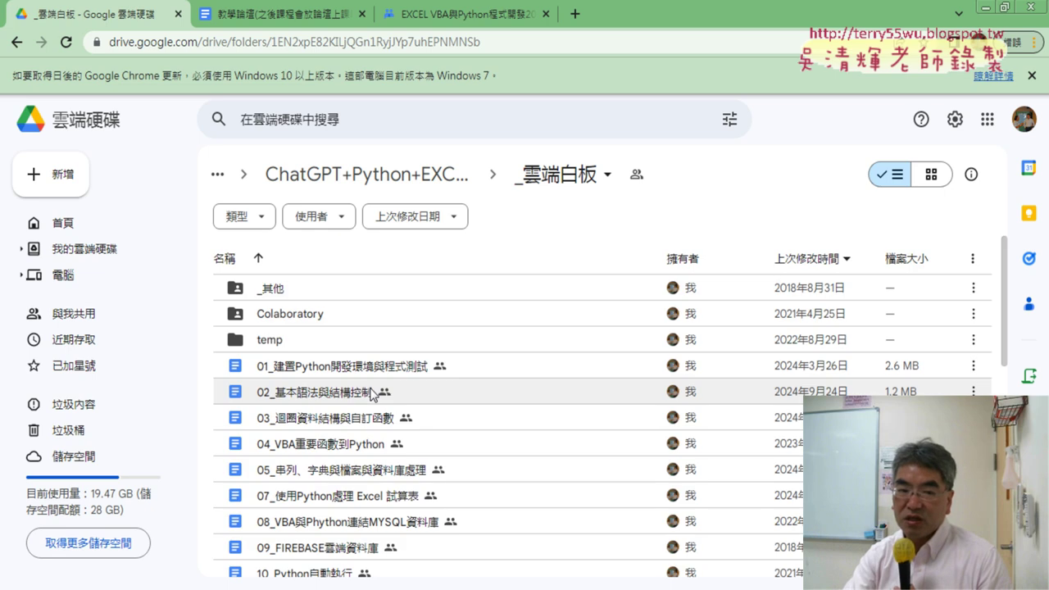
scroll(373, 395, "down", 1)
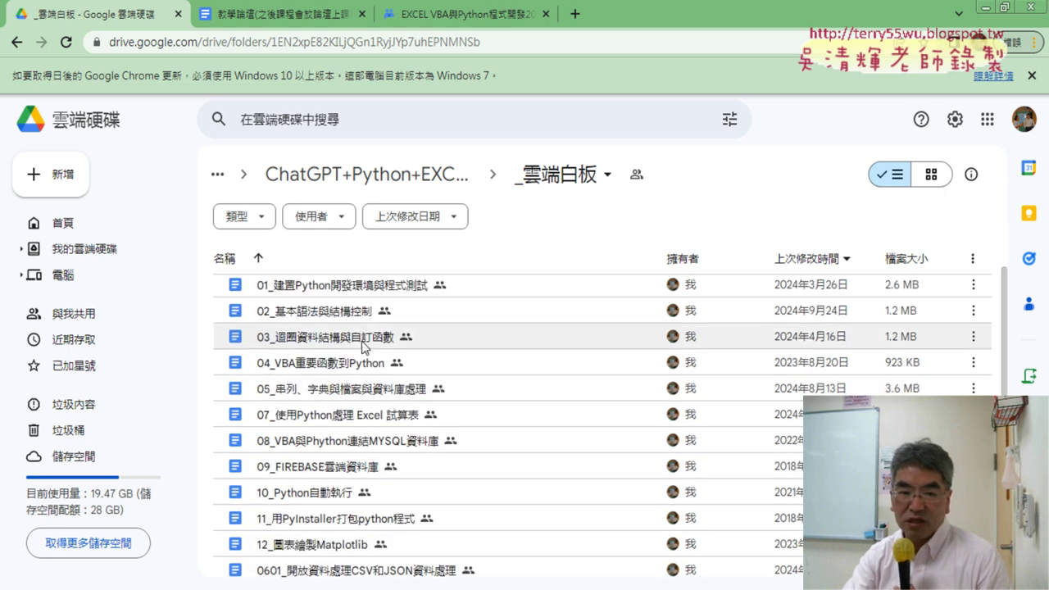
double_click(361, 339)
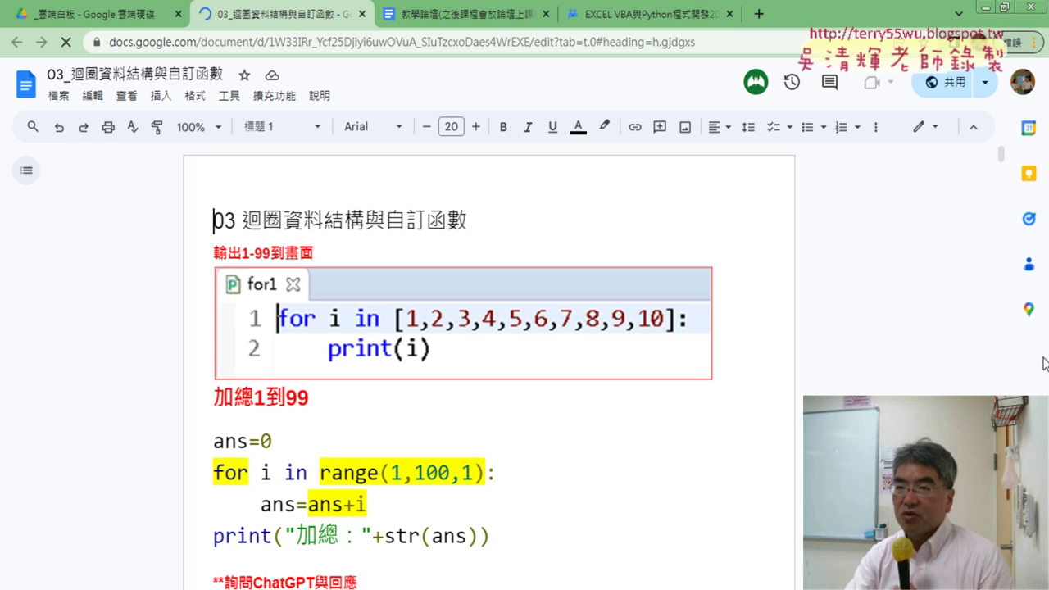
Scroll past the 練習題 console screenshots to the 猜數字(1-20) 原始版 code block
scroll(980, 359, "down", 6)
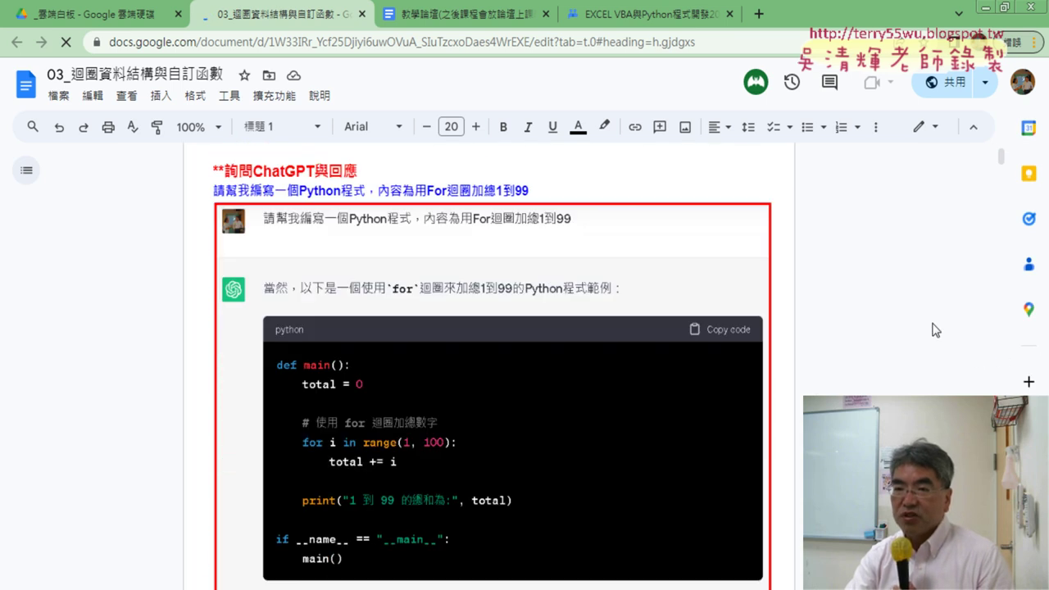
left_click_drag(1002, 164, 1002, 336)
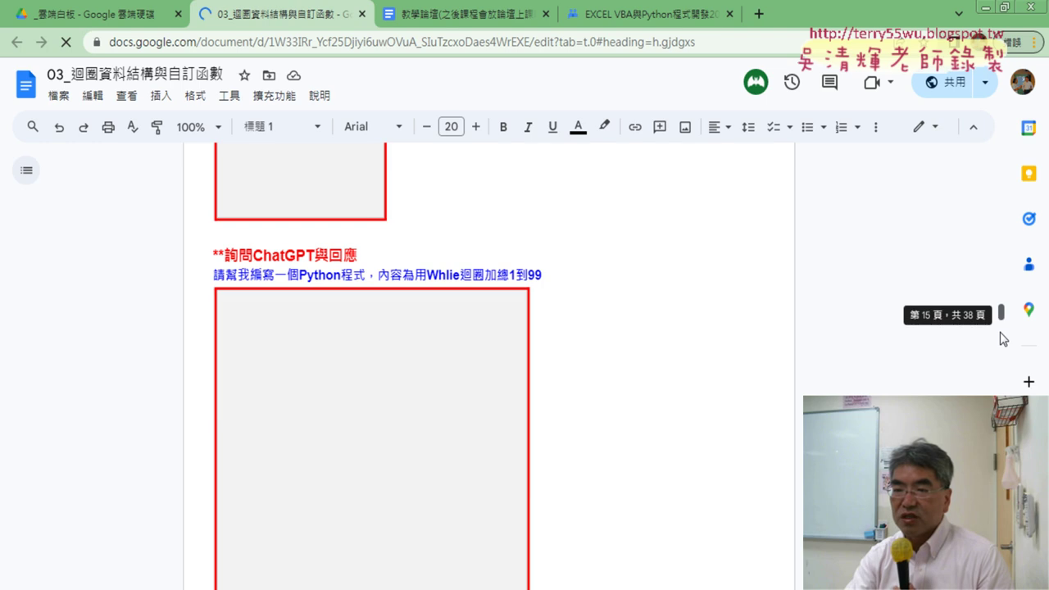
mouse_move(1003, 340)
left_mouse_down()
mouse_move(1005, 373)
mouse_move(947, 377)
left_mouse_up()
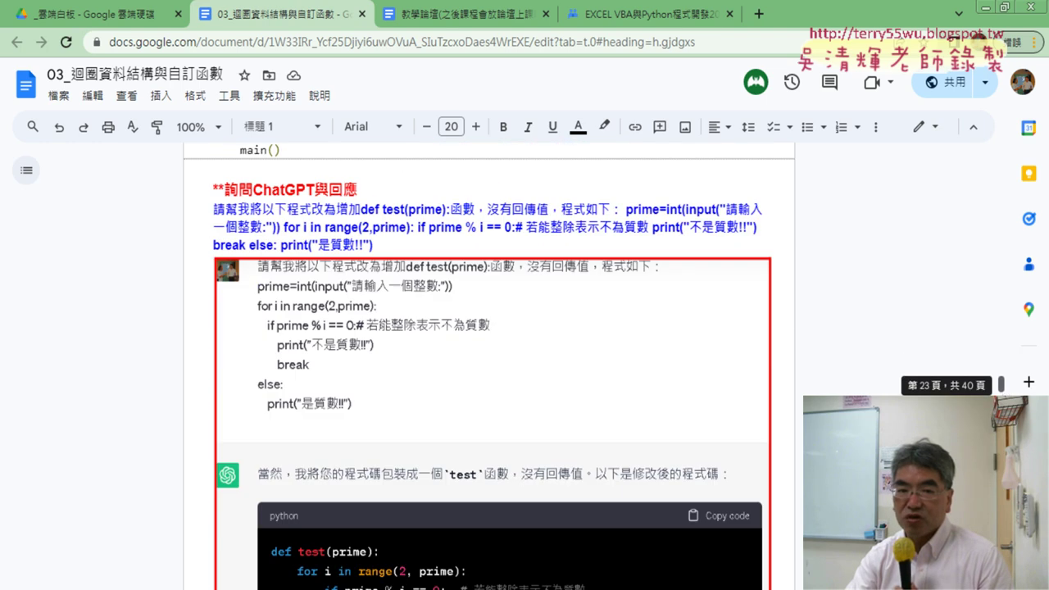
scroll(942, 369, "down", 5)
scroll(941, 366, "down", 2)
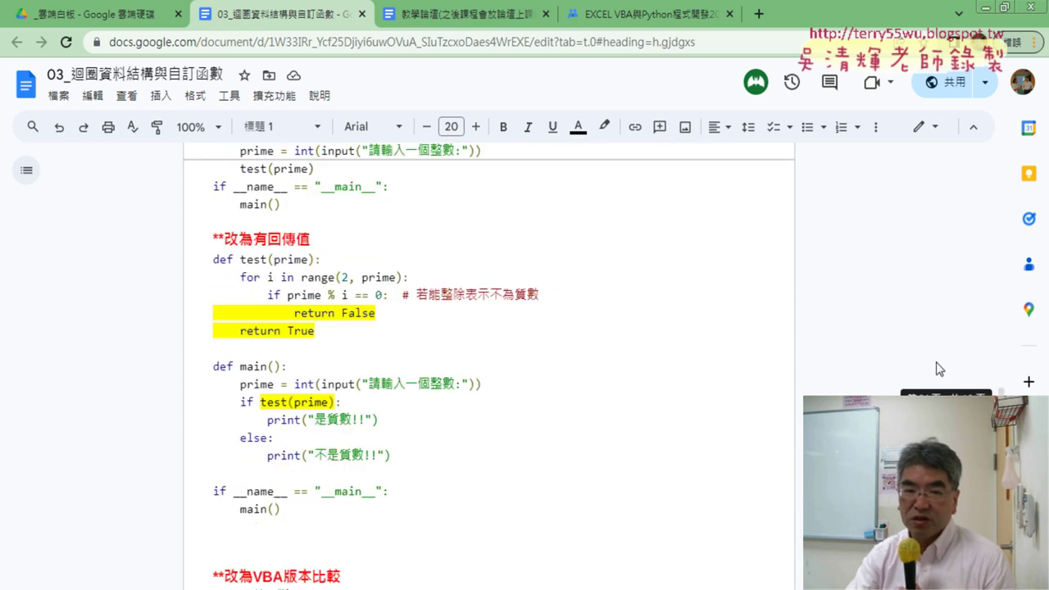
scroll(940, 362, "down", 5)
scroll(937, 359, "down", 3)
scroll(939, 366, "down", 3)
scroll(939, 365, "down", 5)
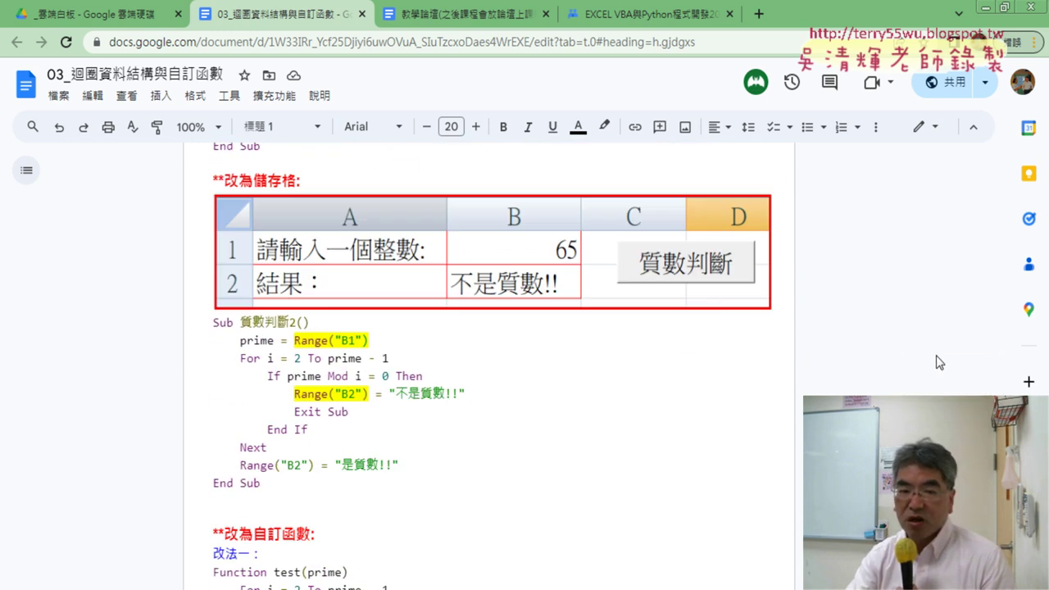
scroll(939, 363, "down", 5)
scroll(939, 363, "down", 5)
scroll(938, 362, "down", 5)
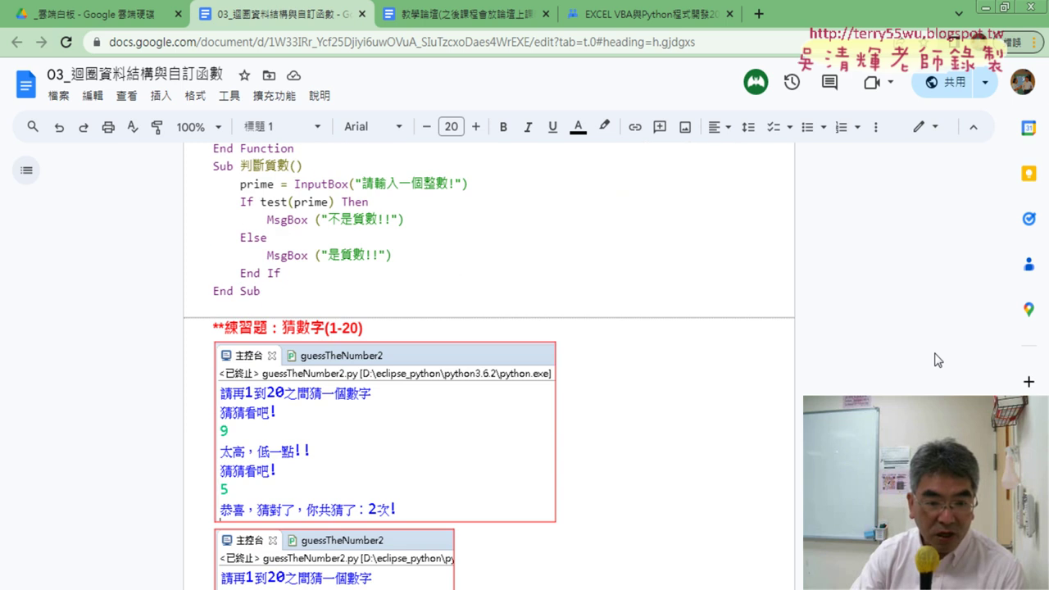
scroll(937, 359, "down", 3)
scroll(936, 359, "down", 5)
scroll(934, 358, "down", 5)
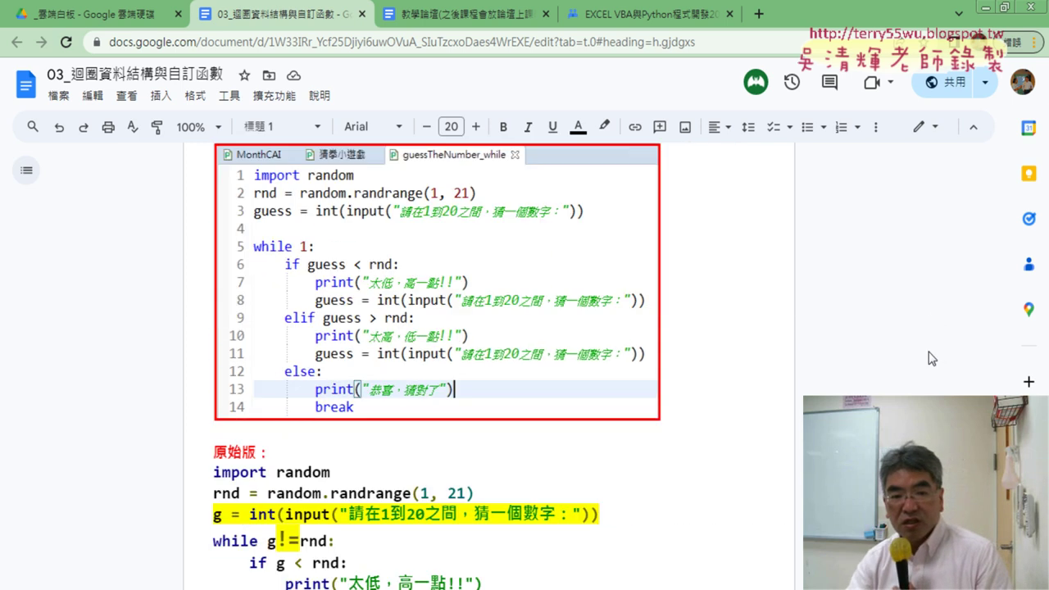
scroll(933, 359, "down", 4)
scroll(925, 358, "up", 1)
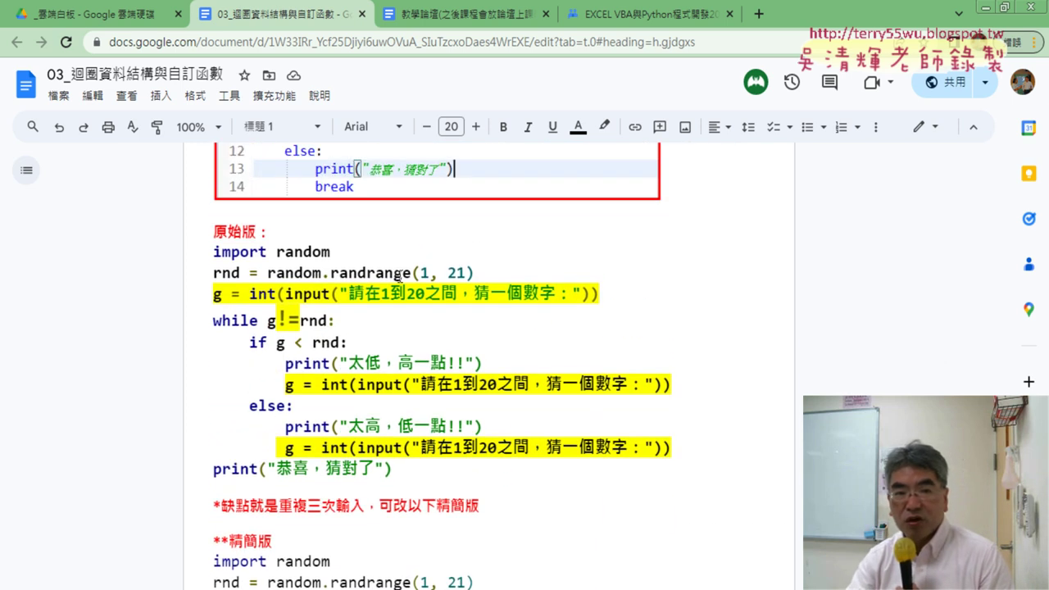
left_click_drag(206, 291, 610, 288)
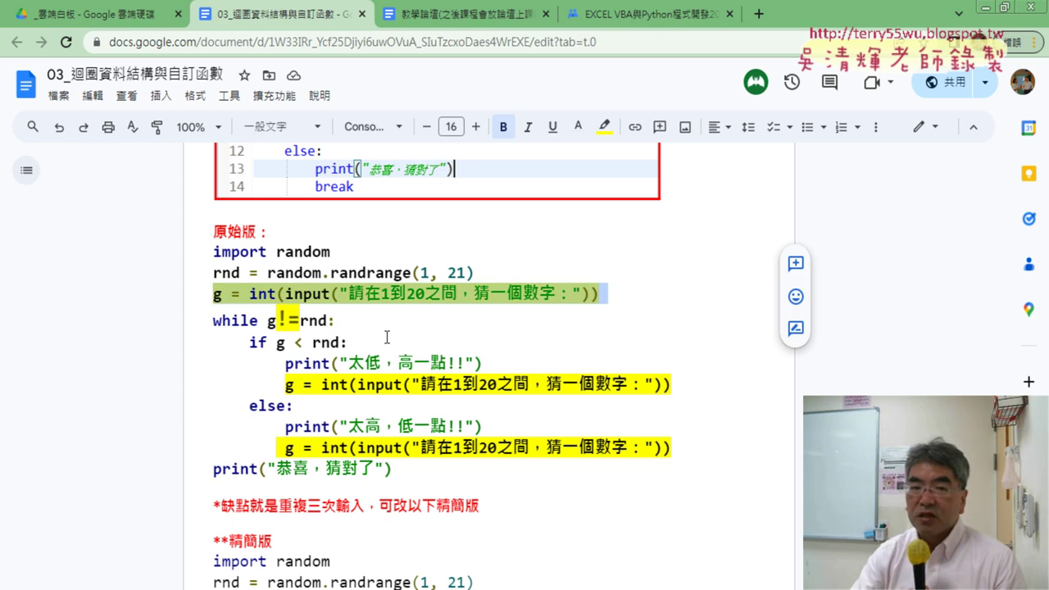
left_click_drag(268, 321, 326, 321)
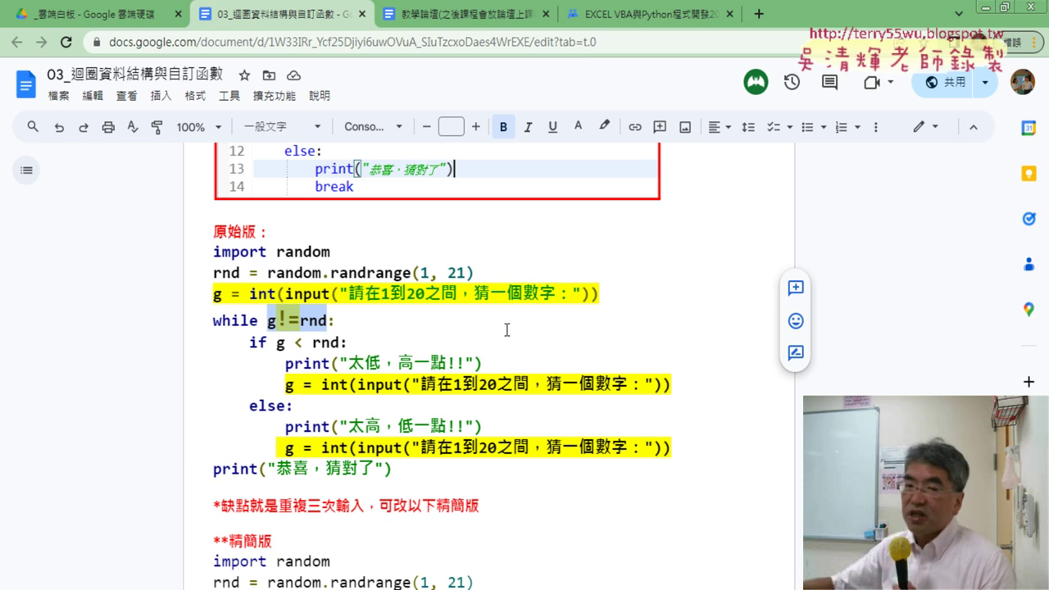
left_click_drag(277, 320, 301, 320)
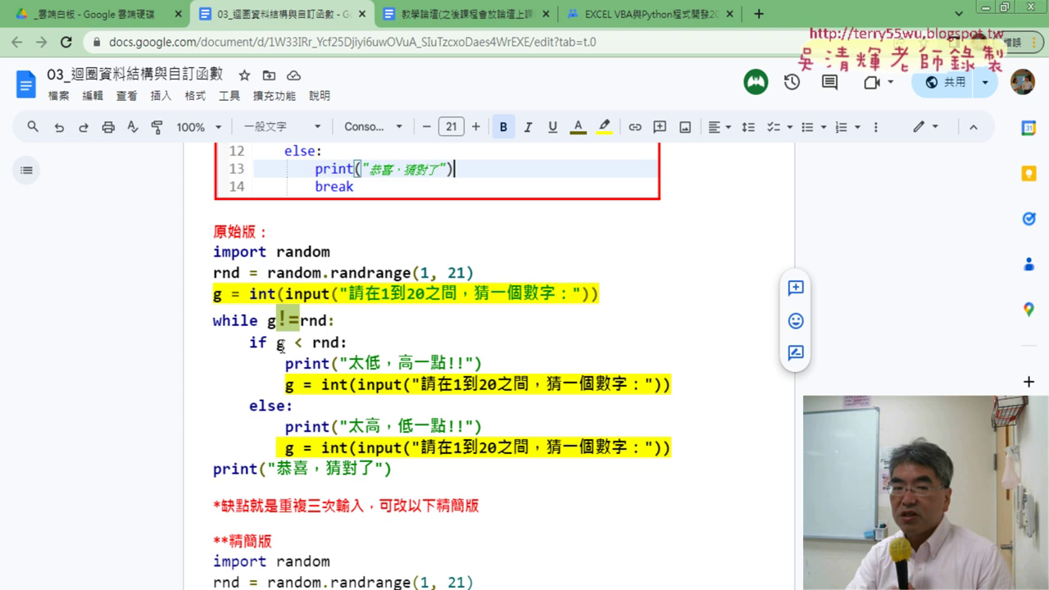
left_click_drag(277, 343, 341, 343)
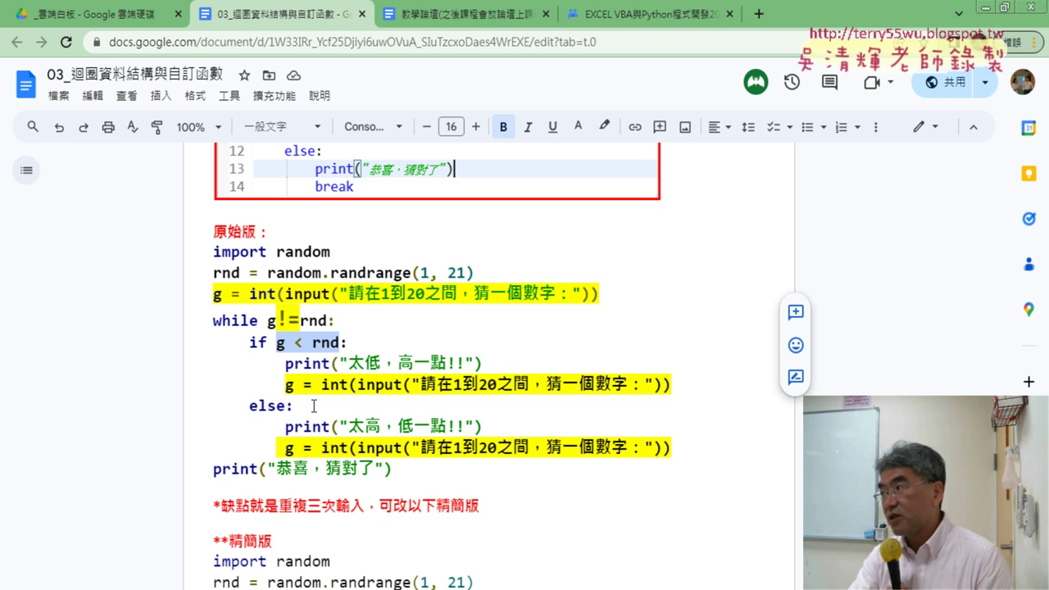
left_click(268, 322)
left_click_drag(270, 323, 328, 323)
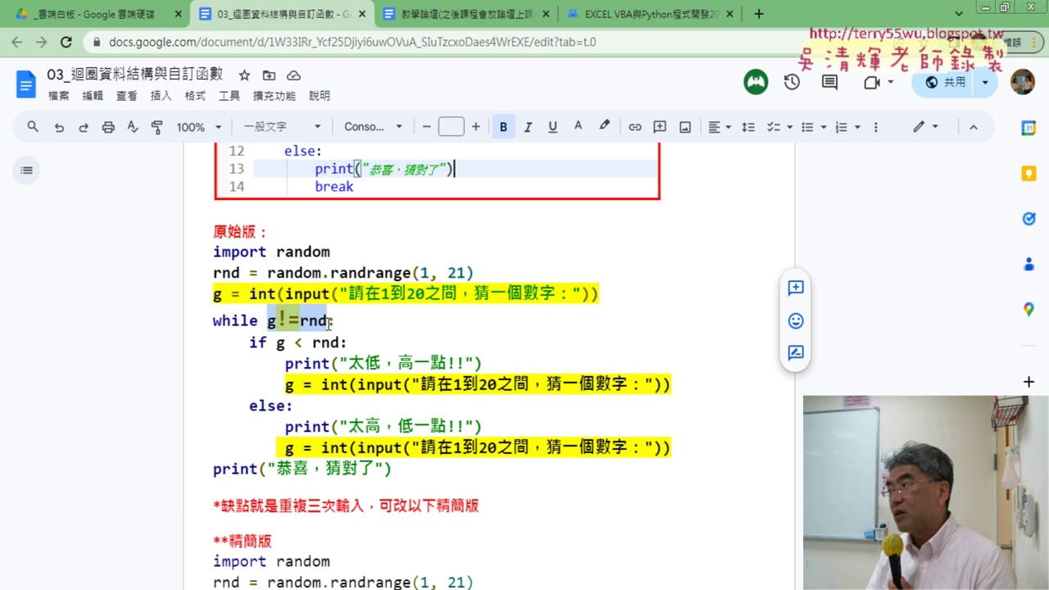
left_click(213, 469)
left_click_drag(214, 469, 393, 465)
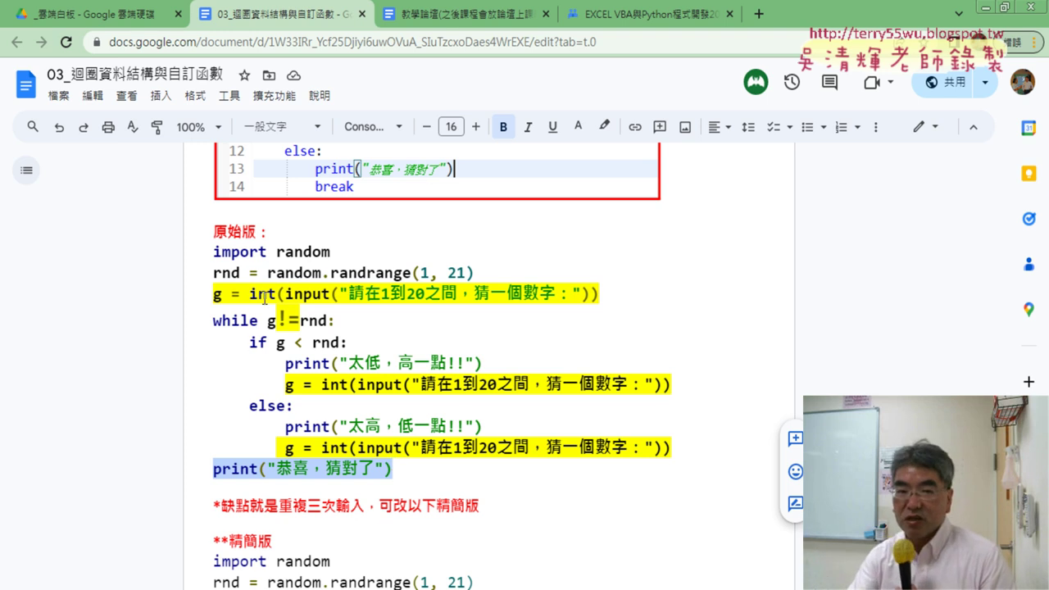
left_click_drag(282, 294, 555, 297)
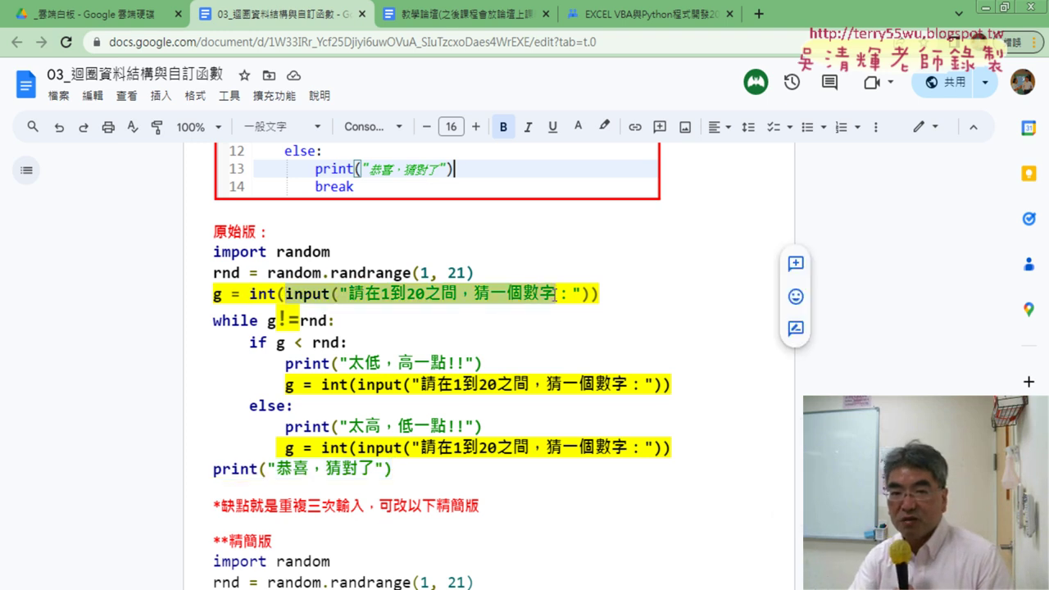
left_click_drag(439, 385, 530, 385)
left_click_drag(479, 448, 542, 448)
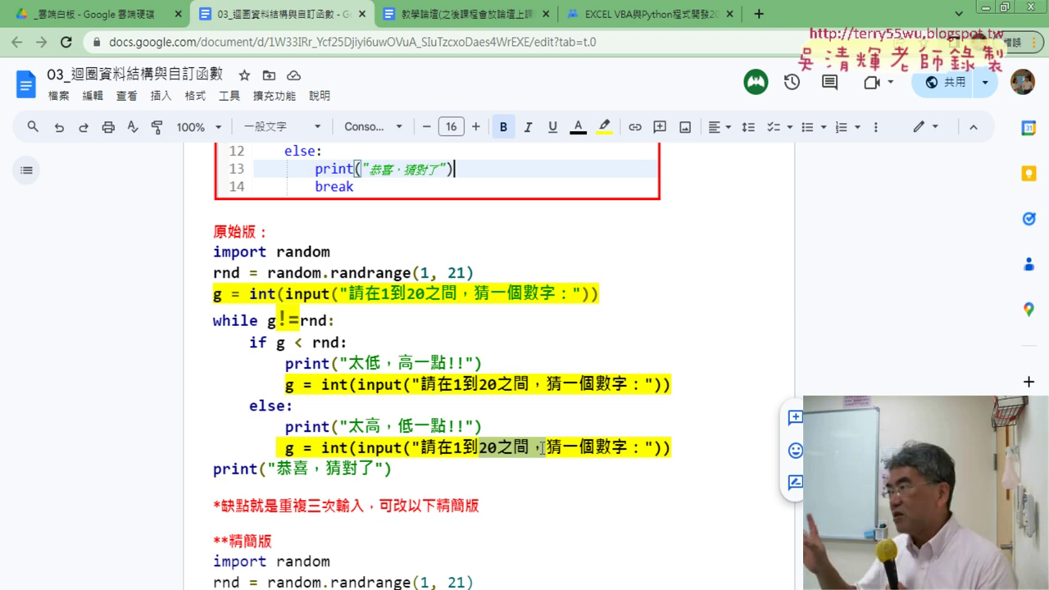
scroll(536, 447, "down", 2)
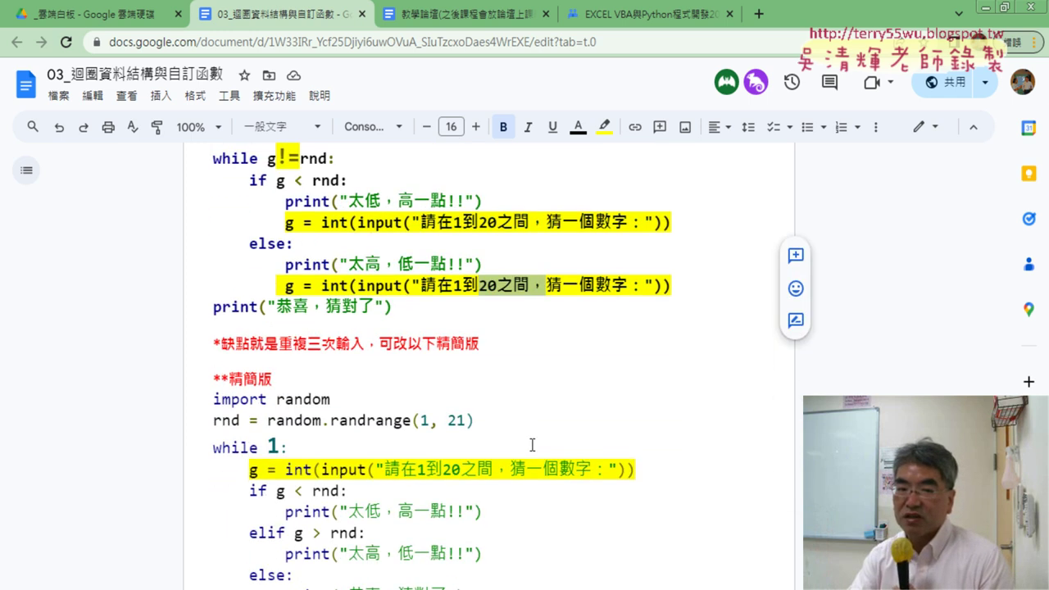
scroll(533, 445, "down", 2)
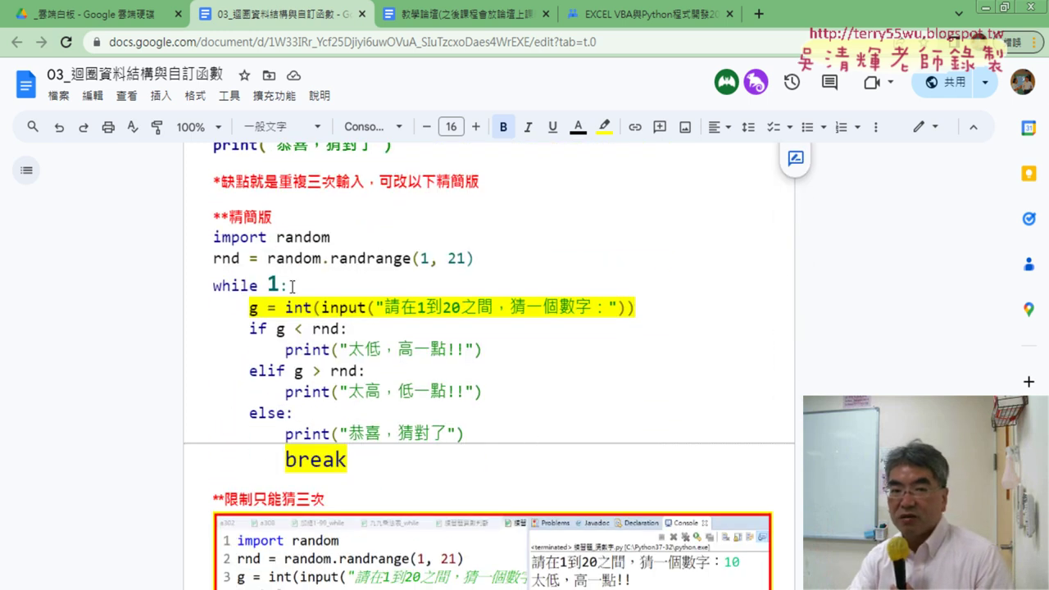
left_click_drag(292, 285, 212, 284)
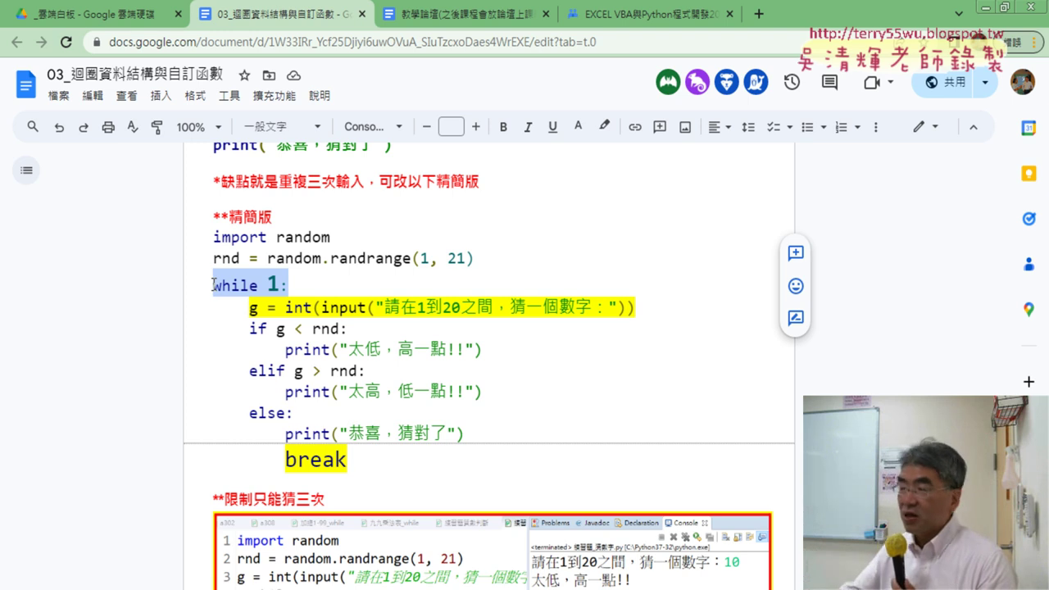
double_click(316, 459)
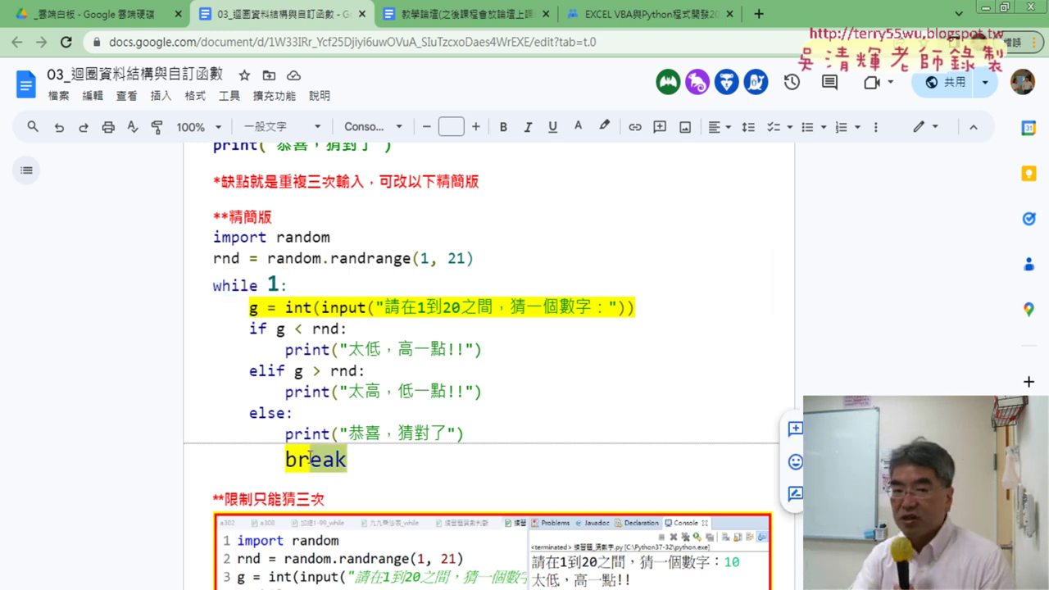
left_click_drag(470, 434, 286, 434)
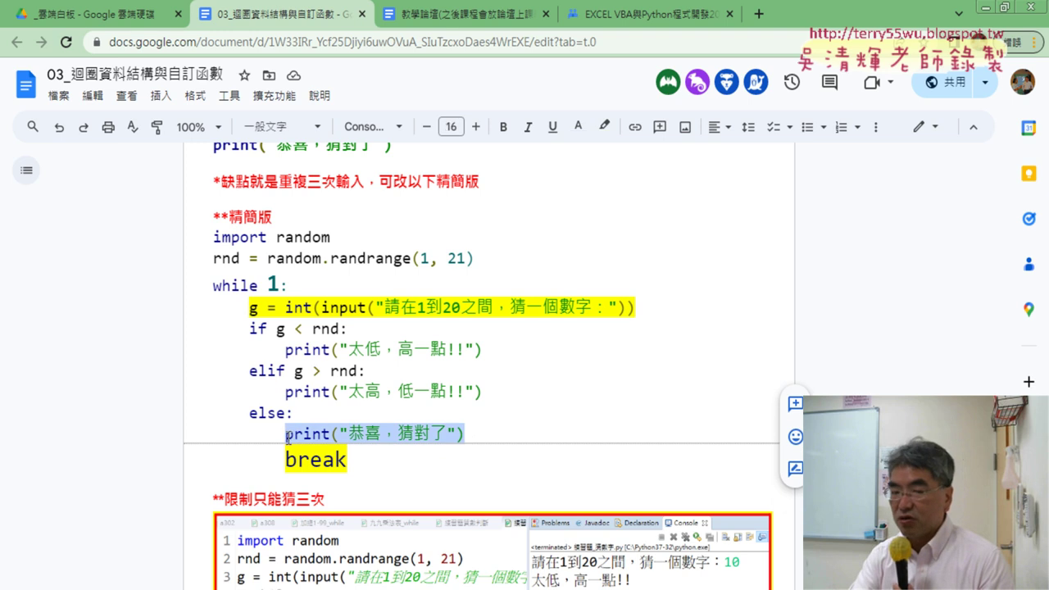
left_click_drag(361, 459, 215, 419)
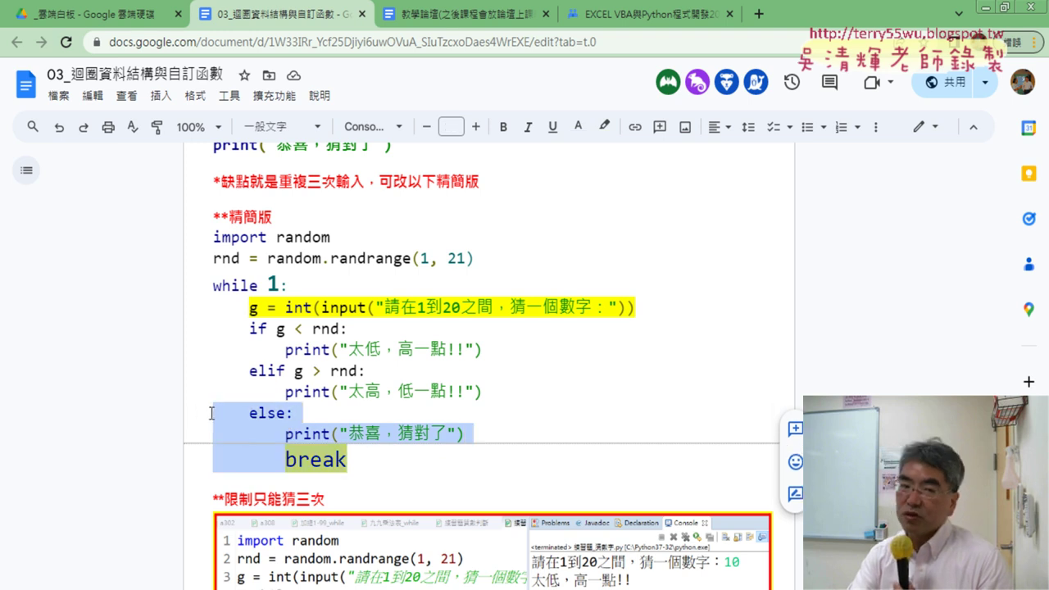
scroll(224, 409, "up", 2)
left_click(261, 262)
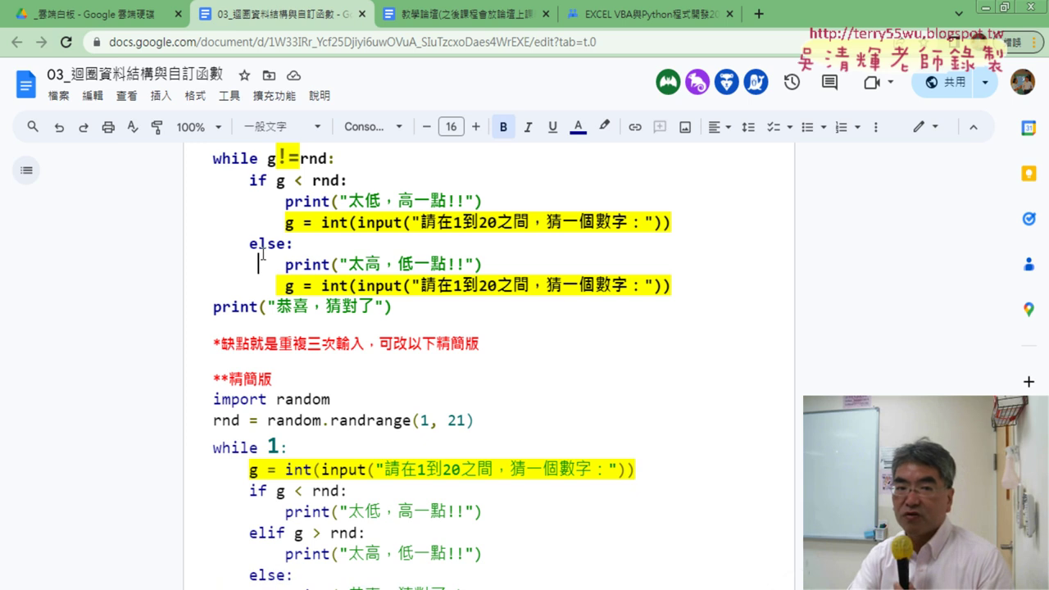
scroll(290, 311, "down", 2)
scroll(274, 303, "down", 1)
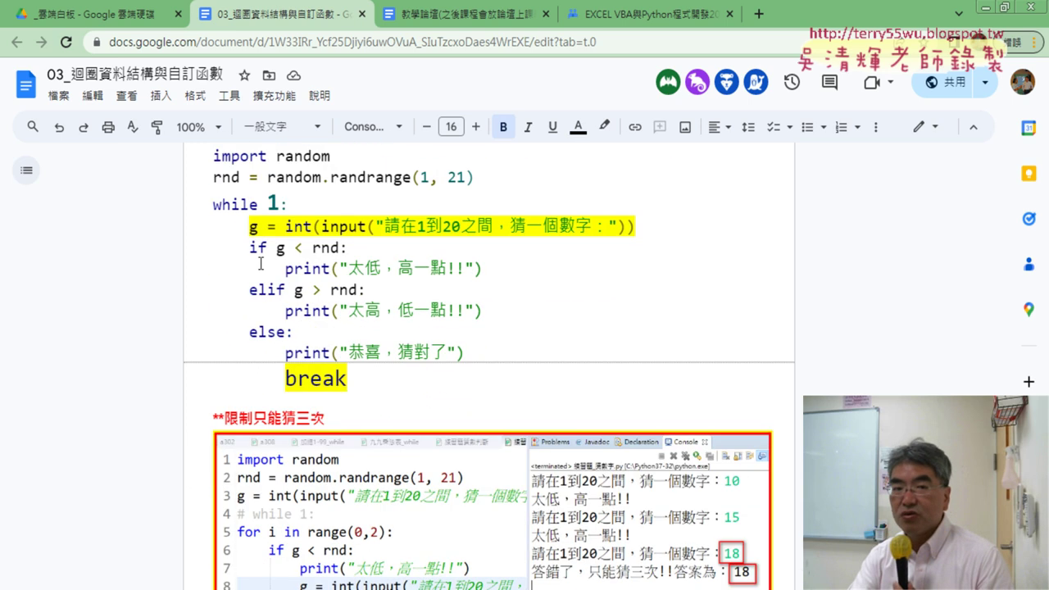
left_click(271, 331)
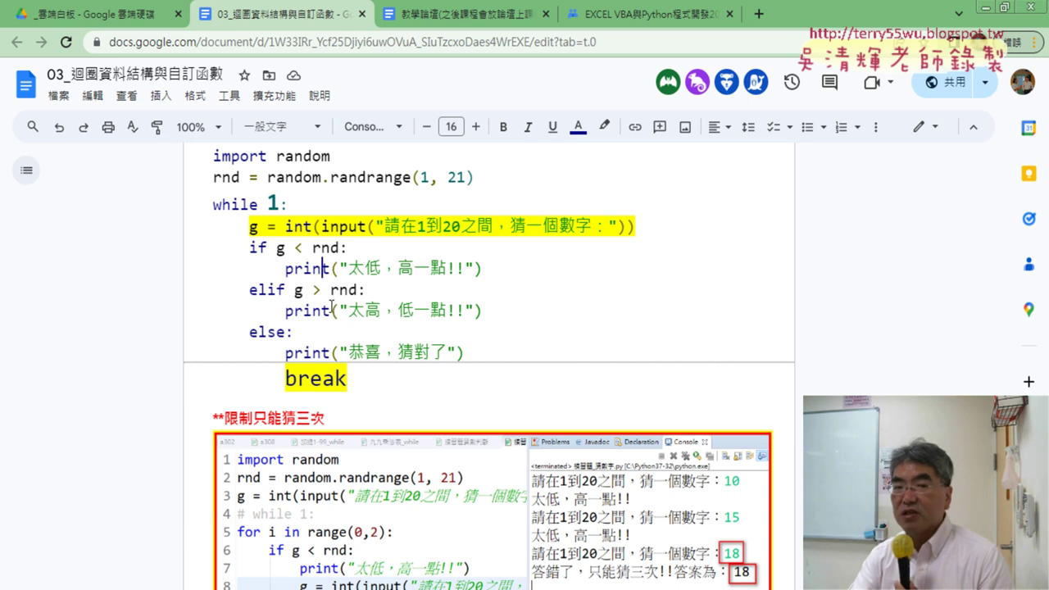
left_click(333, 351)
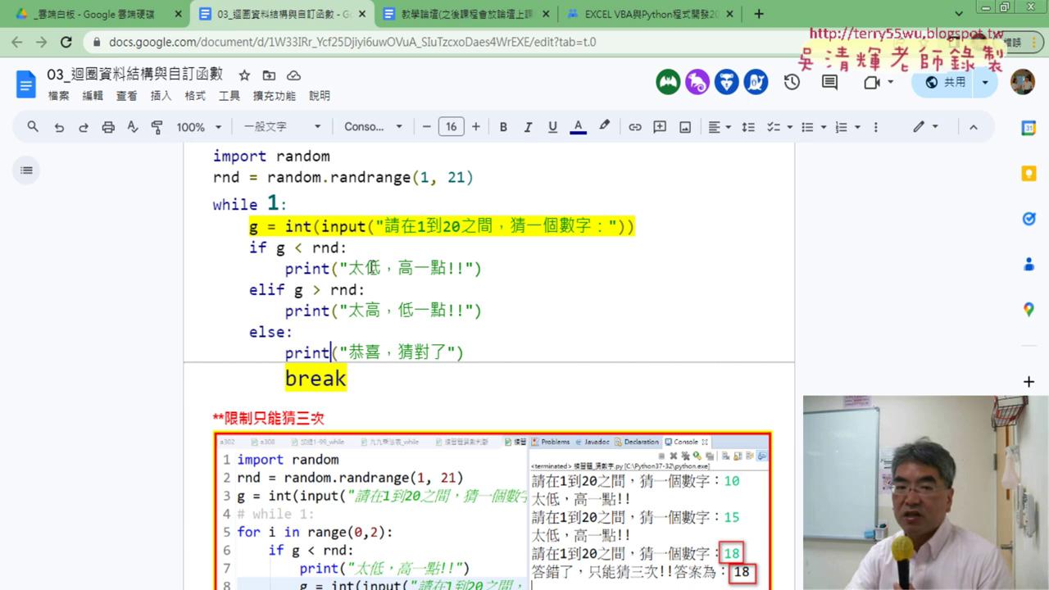
left_click(352, 270)
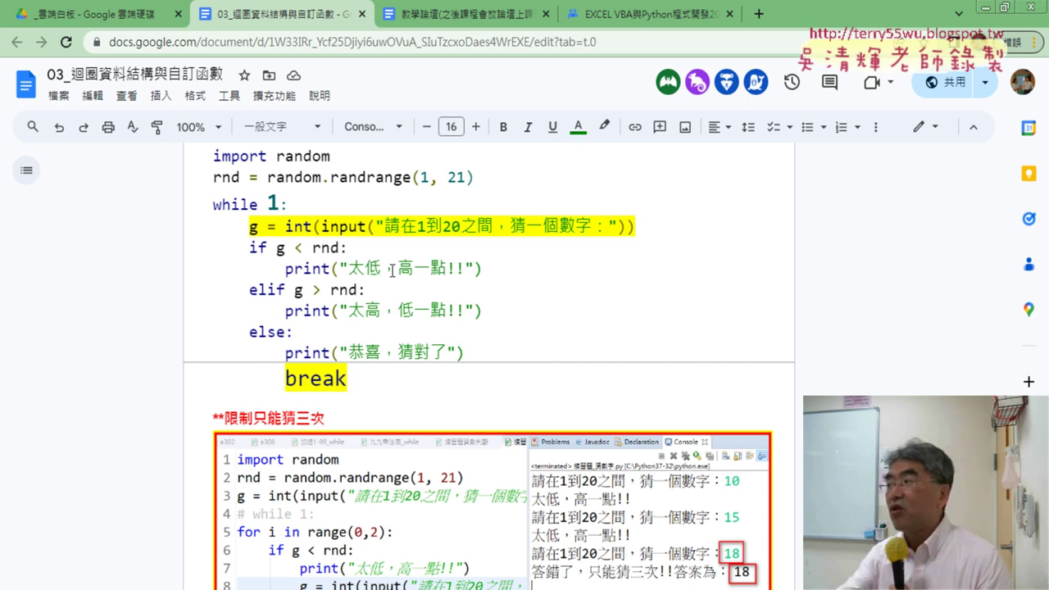
left_click(366, 310)
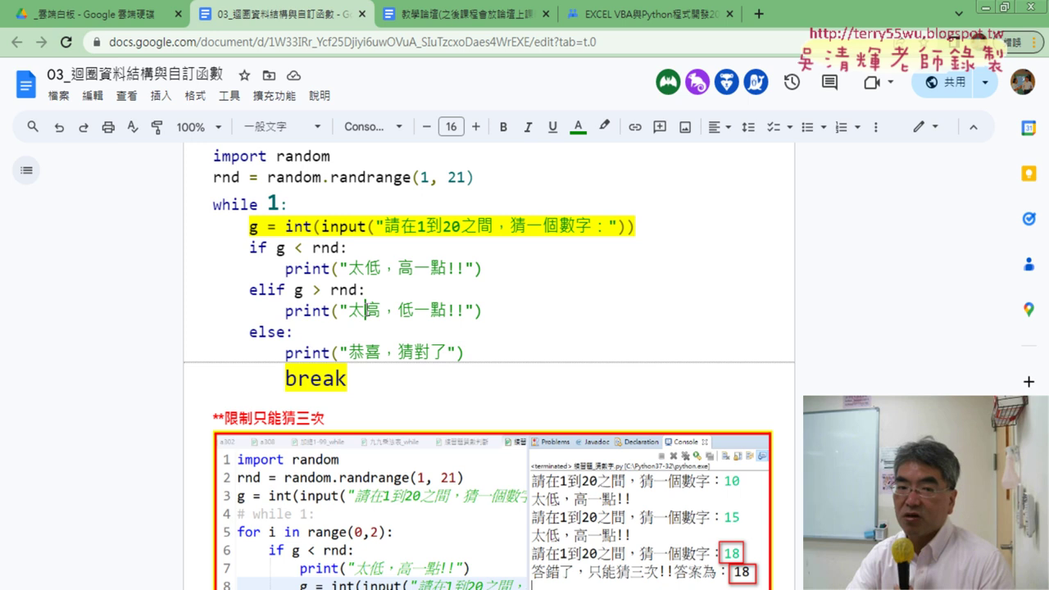
left_click(366, 352)
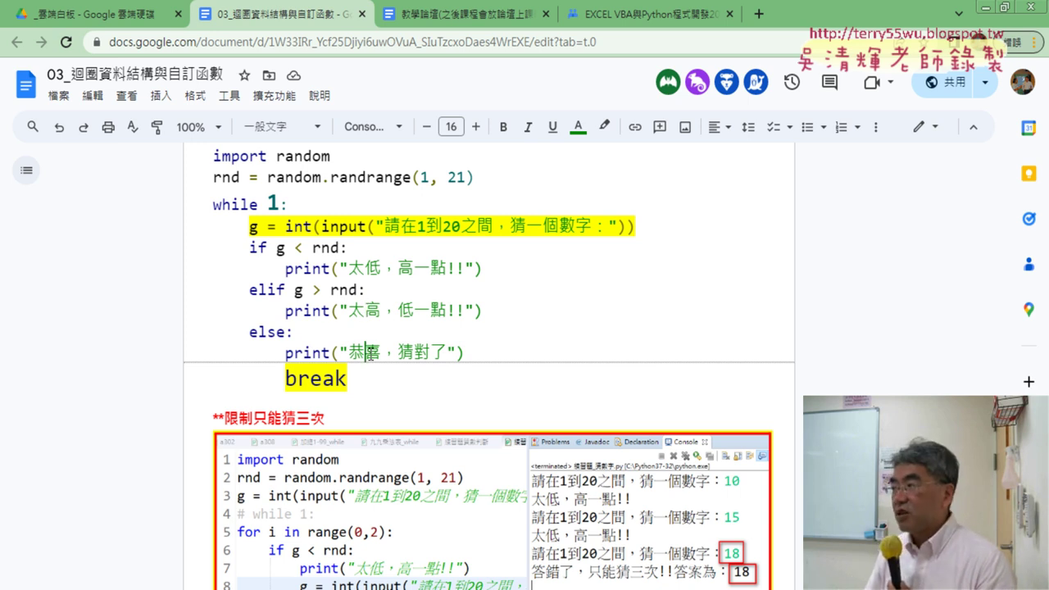
left_click_drag(349, 379, 283, 376)
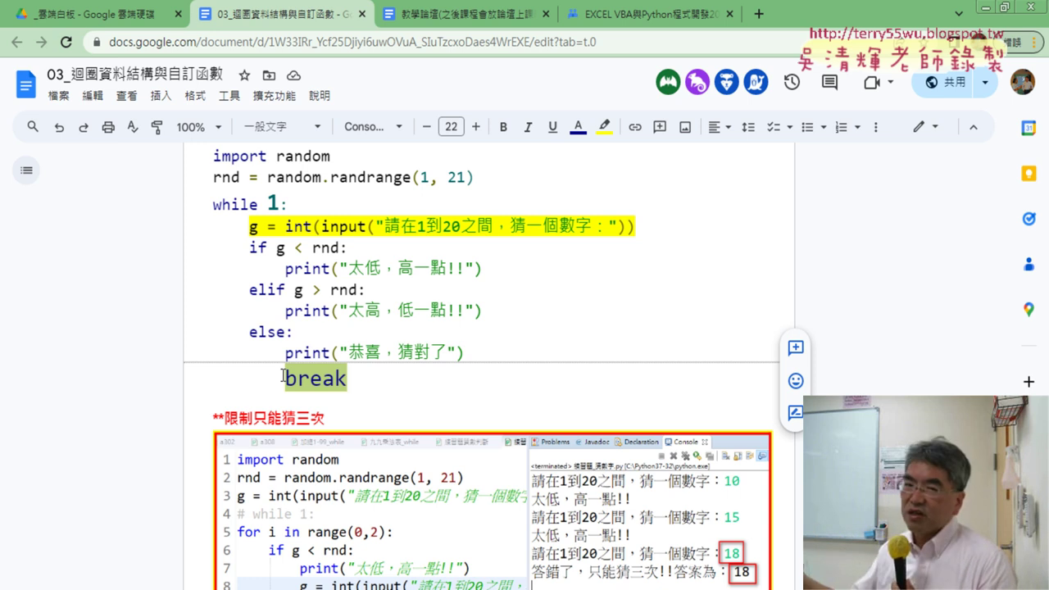
Select the 精簡版 code from import random through break and copy it
scroll(355, 338, "up", 1)
scroll(355, 339, "up", 5)
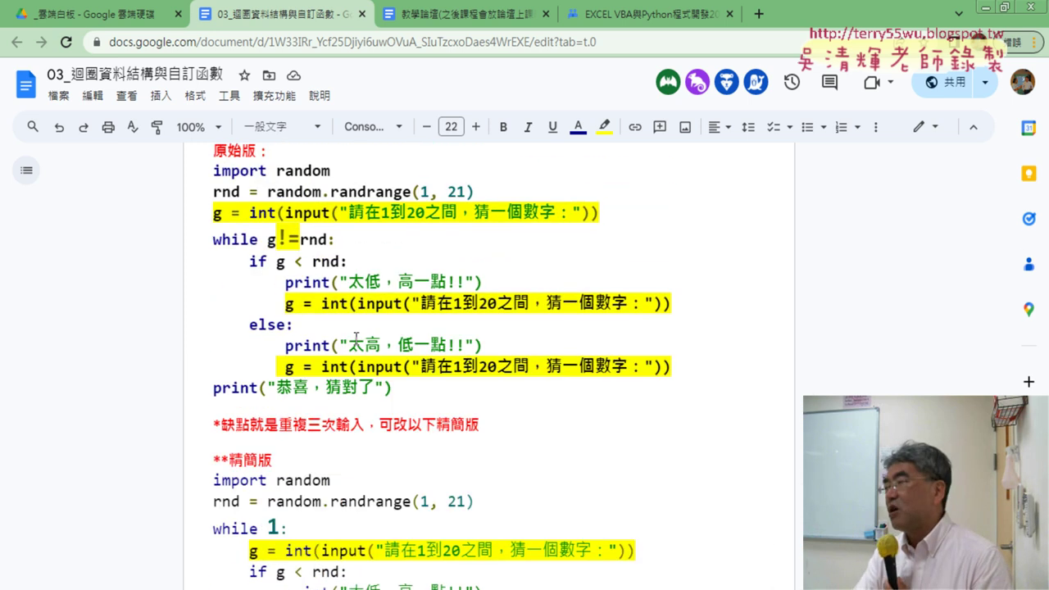
scroll(355, 339, "down", 4)
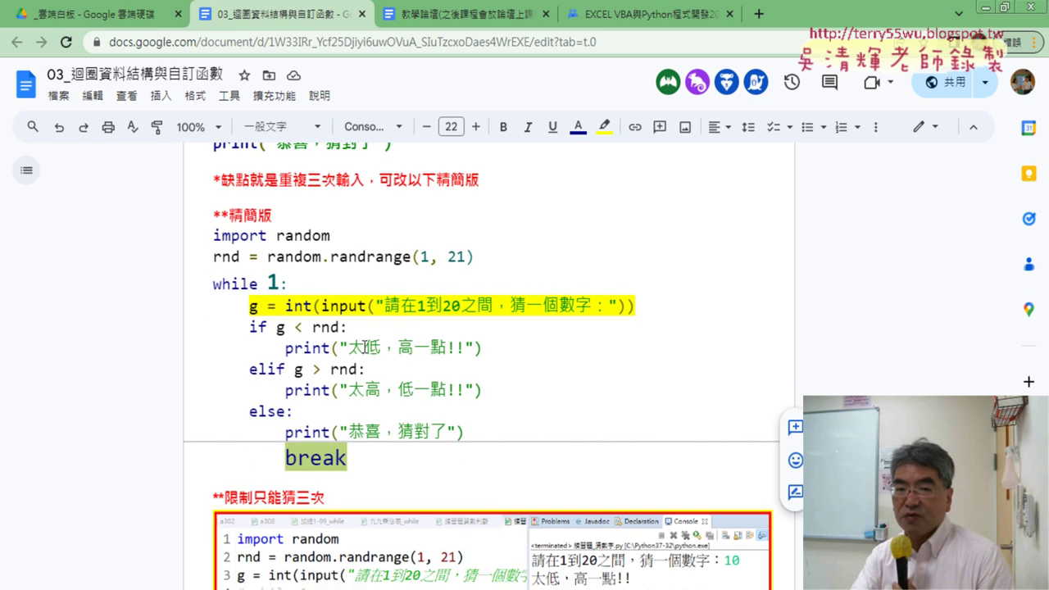
scroll(355, 339, "down", 1)
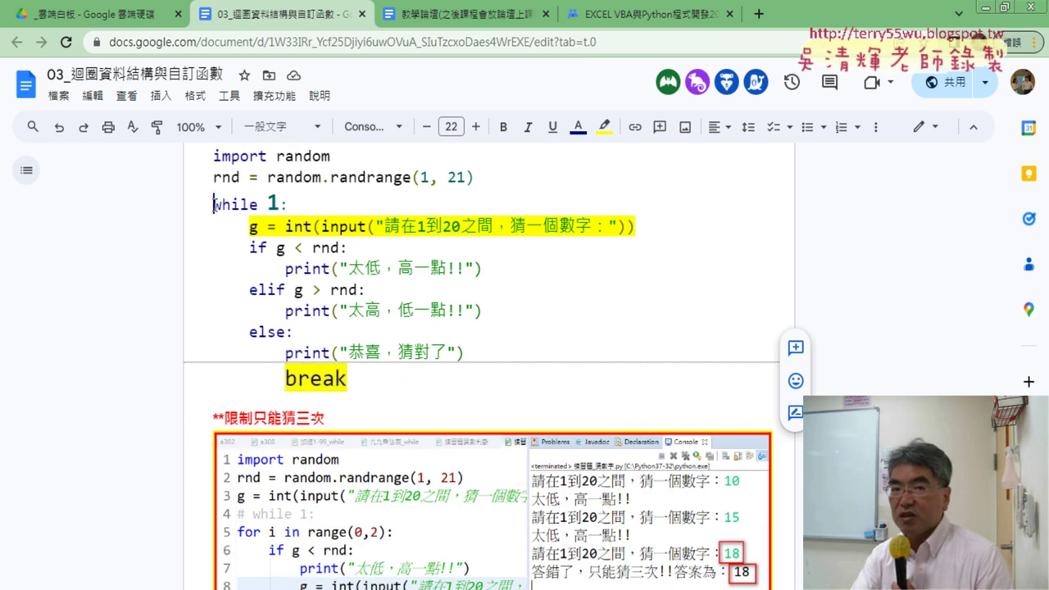
left_click_drag(213, 204, 297, 203)
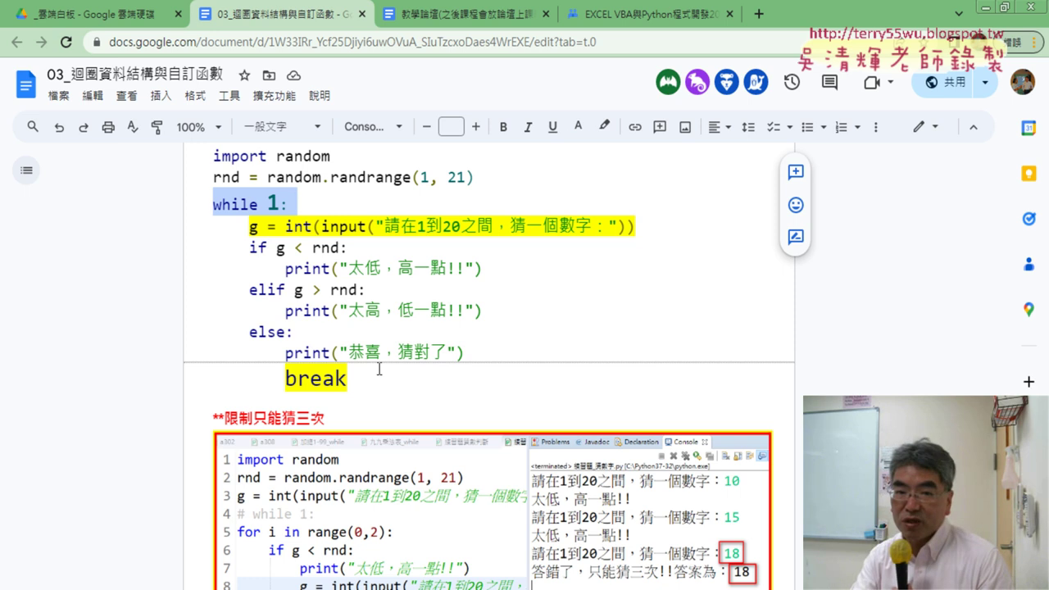
left_click_drag(375, 379, 213, 178)
scroll(211, 274, "up", 2)
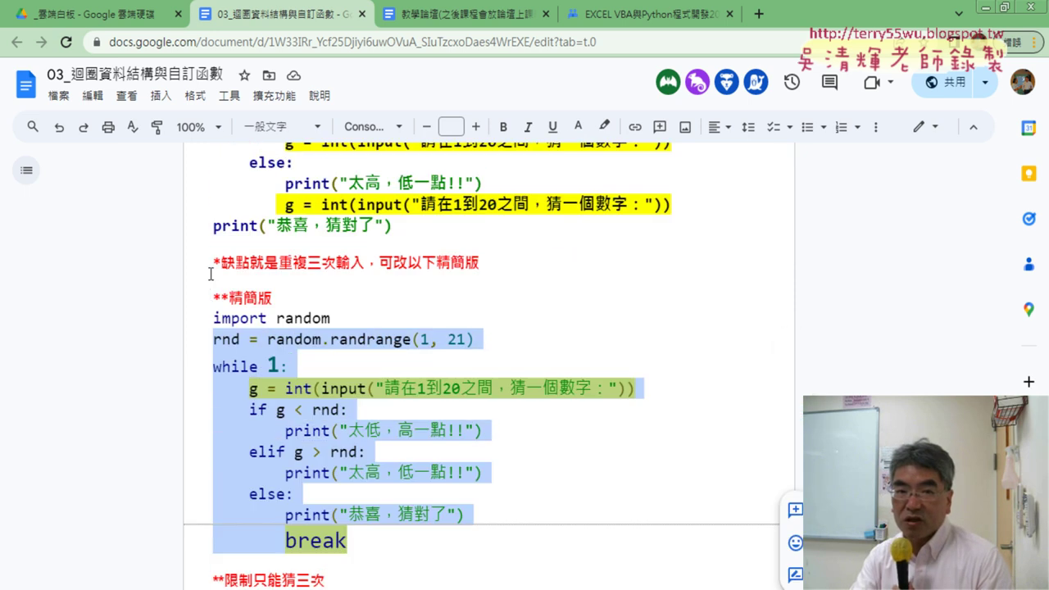
left_click_drag(206, 316, 372, 541)
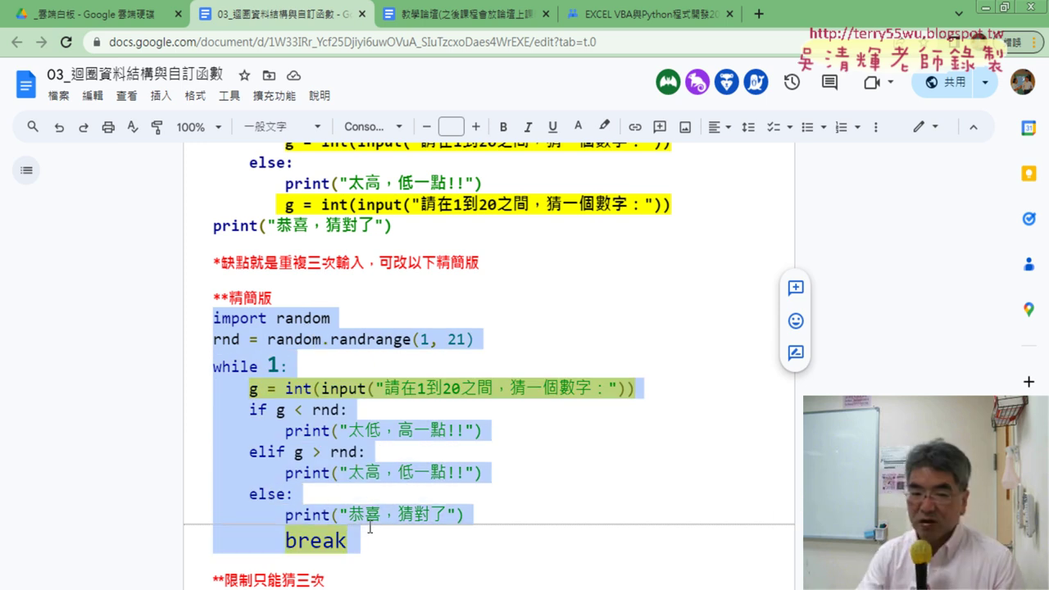
key("alt+Tab")
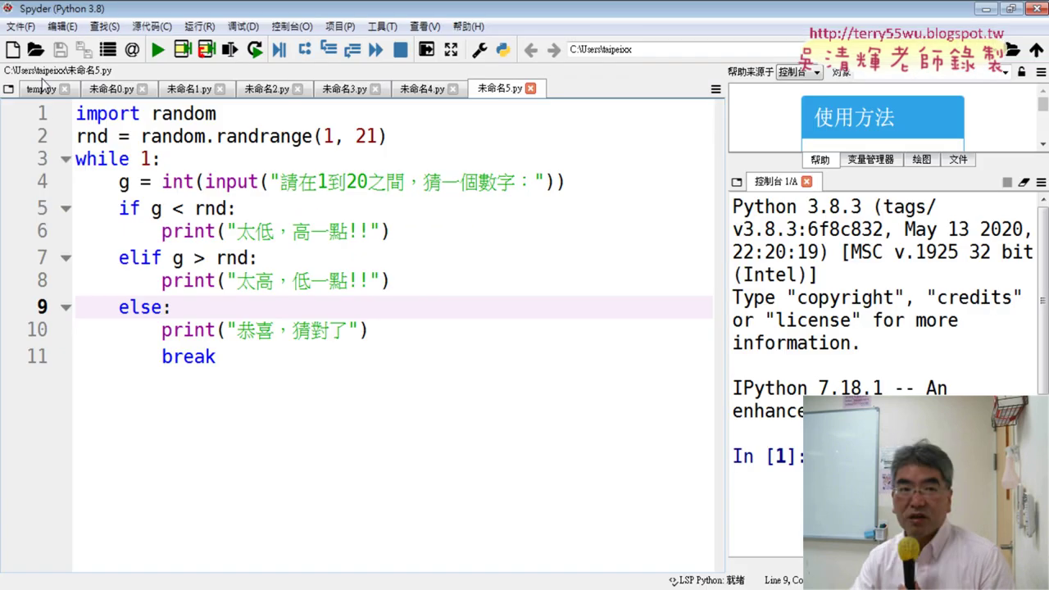
Start a new file 未命名6.py and paste the simplified while 1 code over its template
left_click(13, 50)
left_click_drag(182, 270, 23, 59)
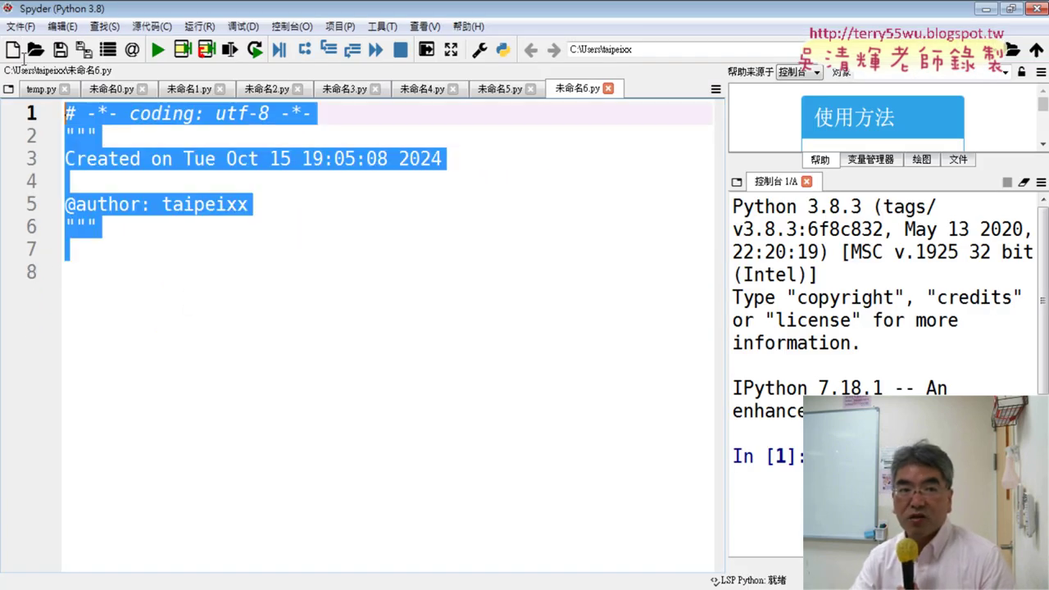
type("import random rnd = random.randrange(1, 21) while 1:     g = int(input(\"請在1到20之間，猜一個數字：\"))     if g < rnd:         print(\"太低，高一點!!\")     elif g > rnd:         print(\"太高，低一點!!\")     else:         print(\"恭喜，猜對了\")         break")
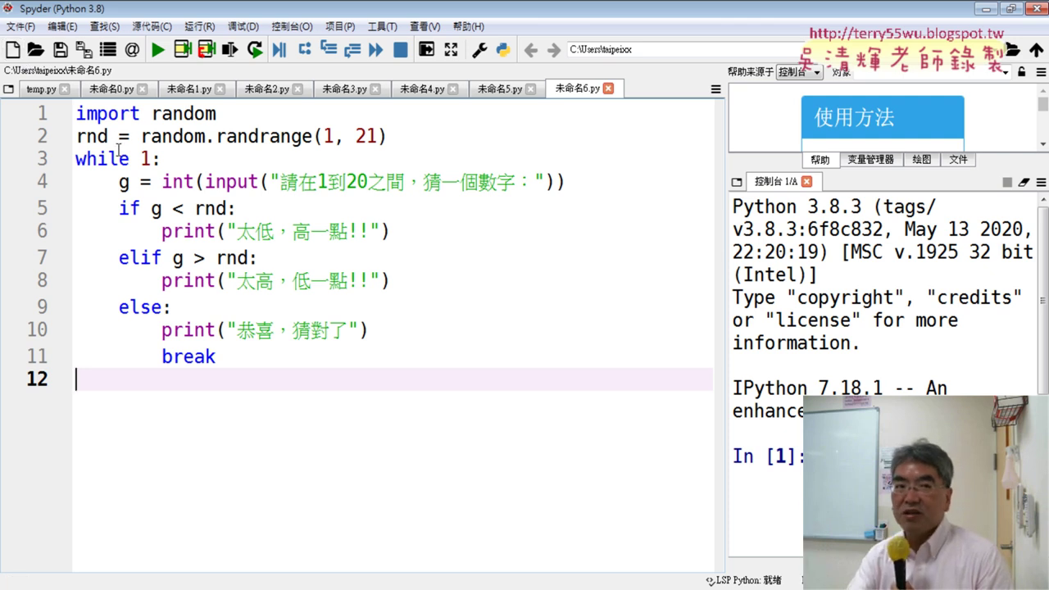
left_click_drag(107, 137, 76, 136)
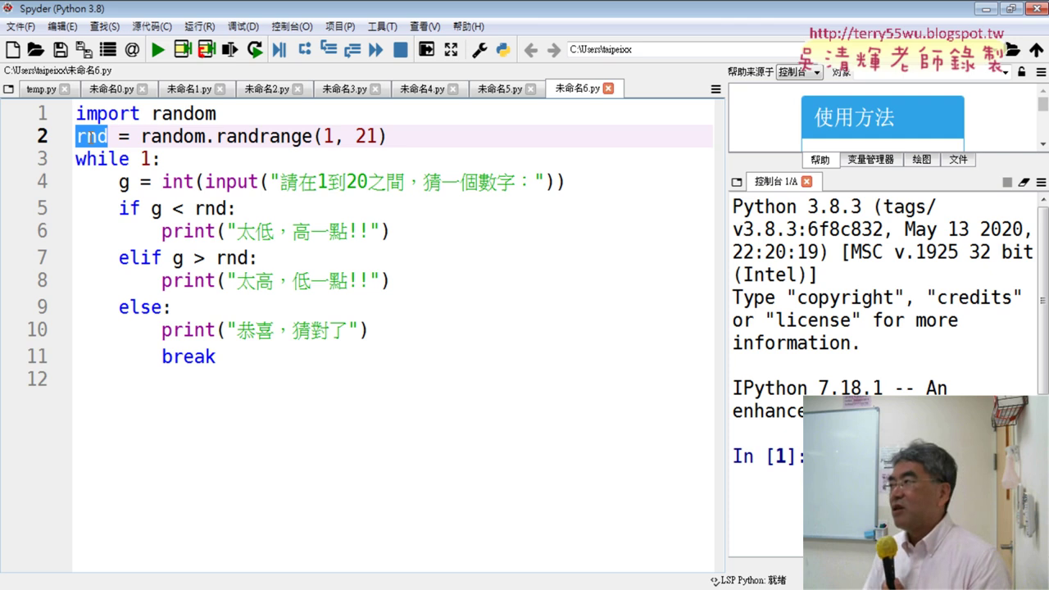
mouse_move(177, 181)
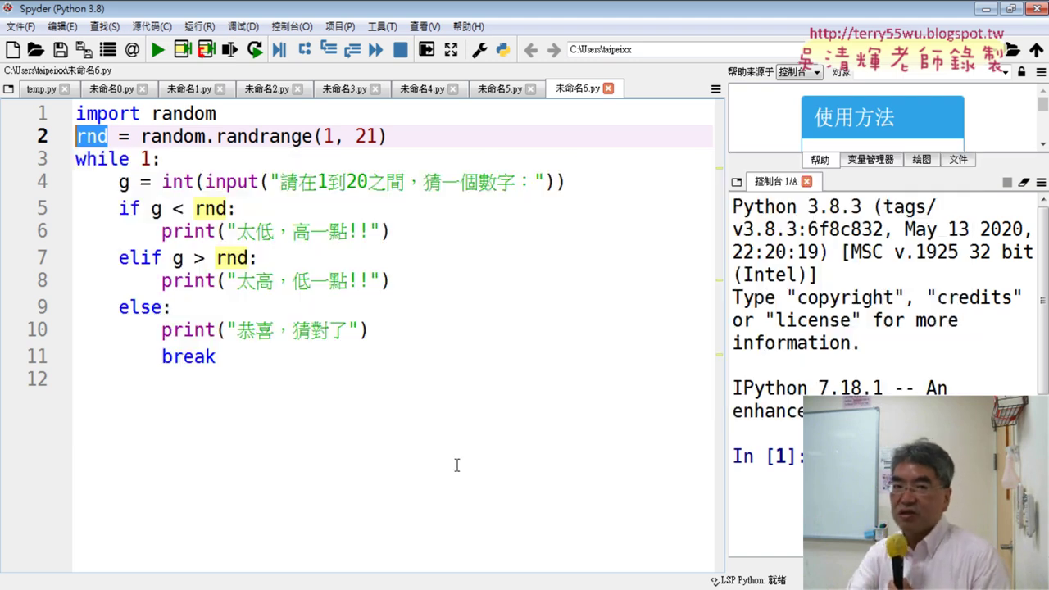
left_click(453, 466)
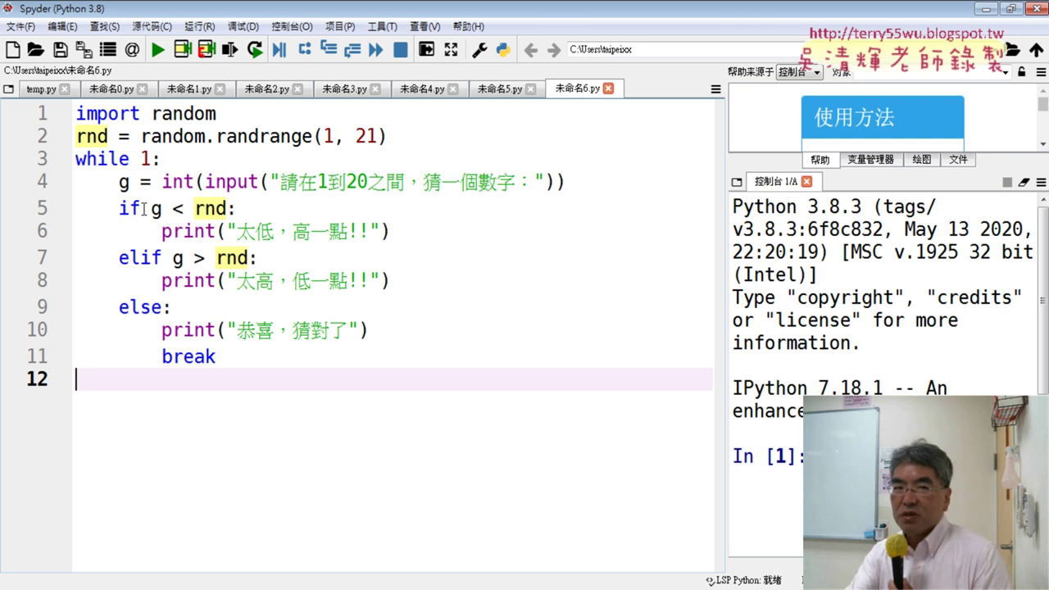
left_click_drag(76, 159, 178, 166)
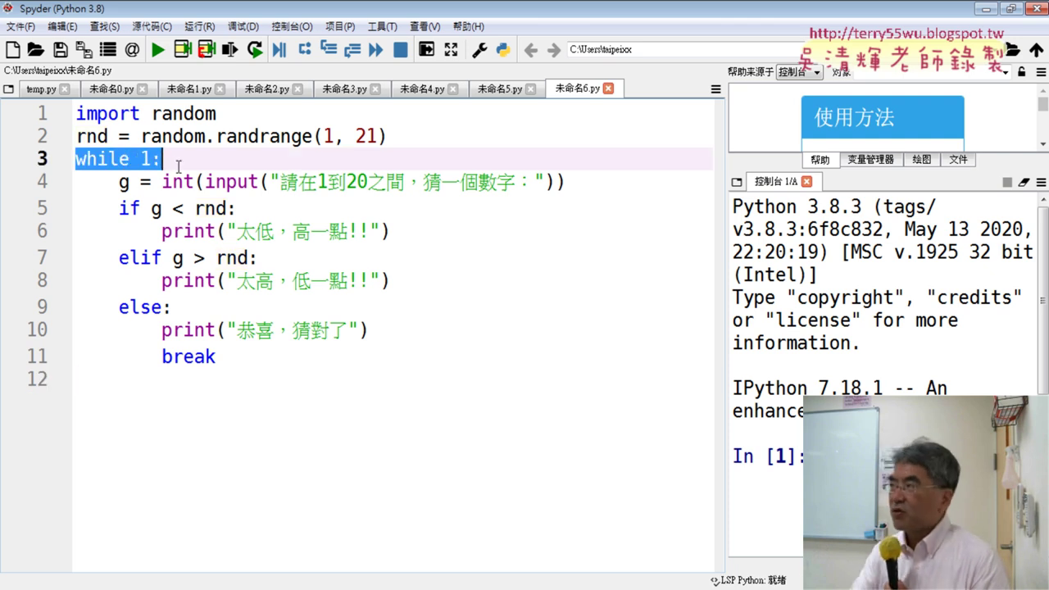